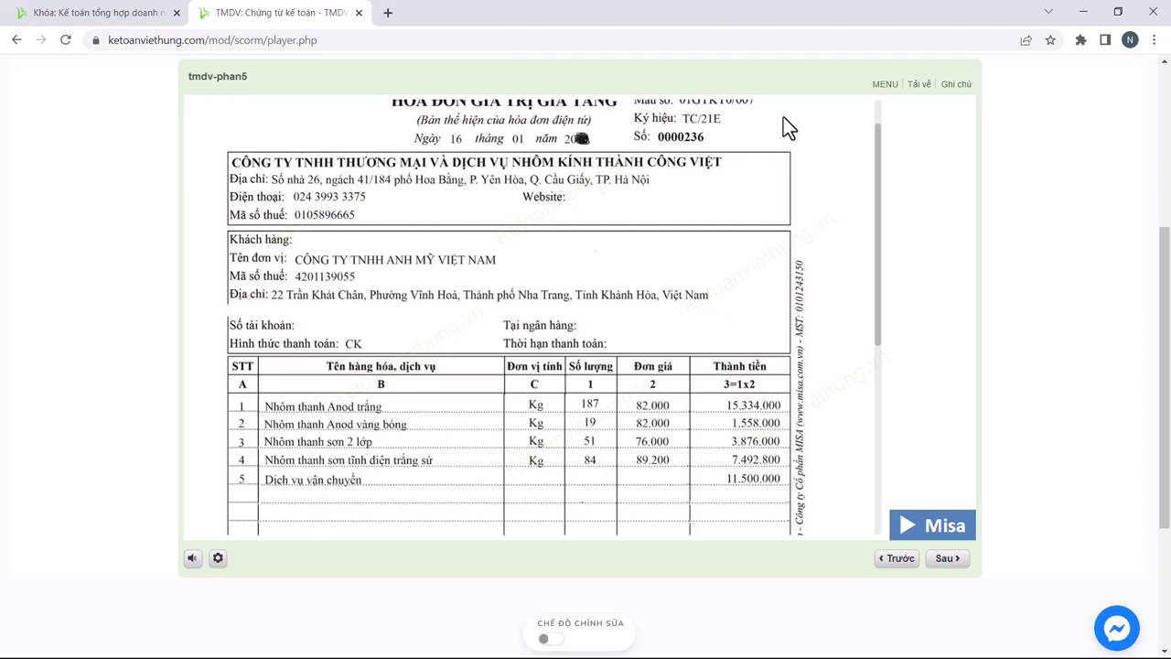
# Review the 16/01 delivery note in the course documents, then return to VAT invoice 0000236
pyautogui.click(885, 86)
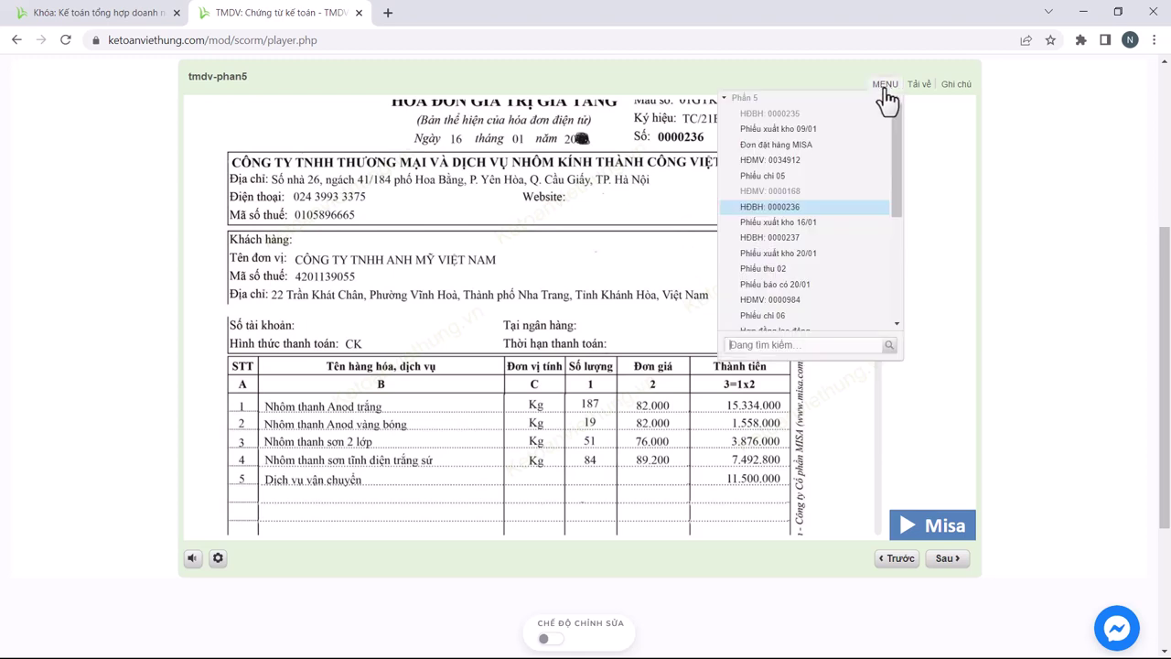
pyautogui.click(812, 224)
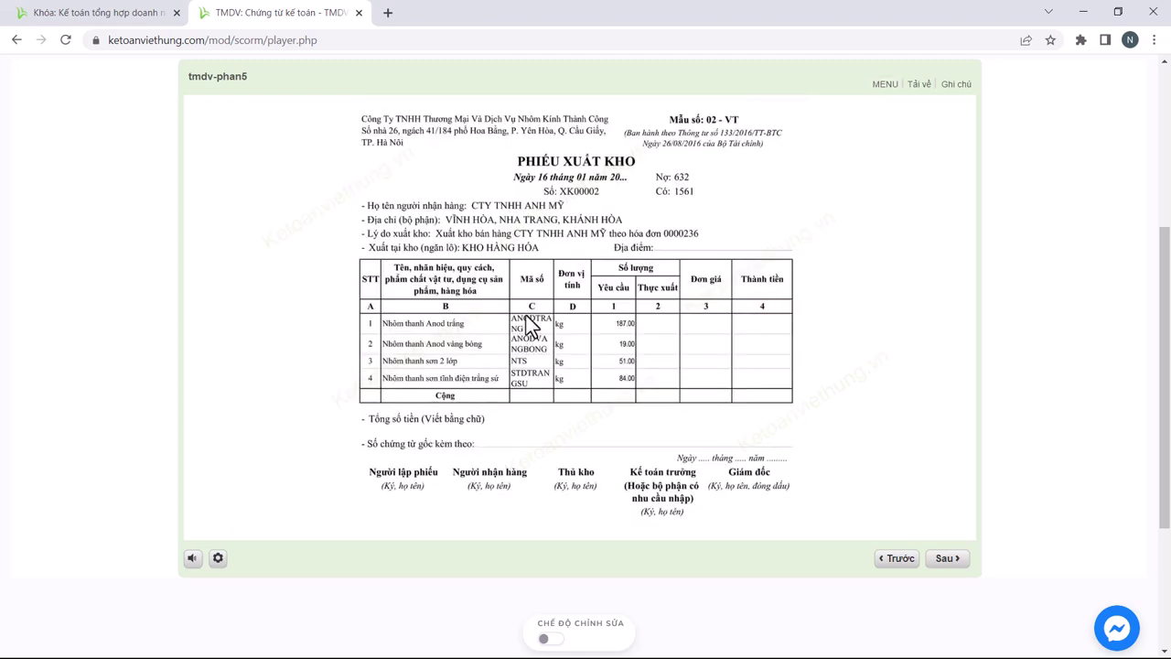
pyautogui.click(885, 84)
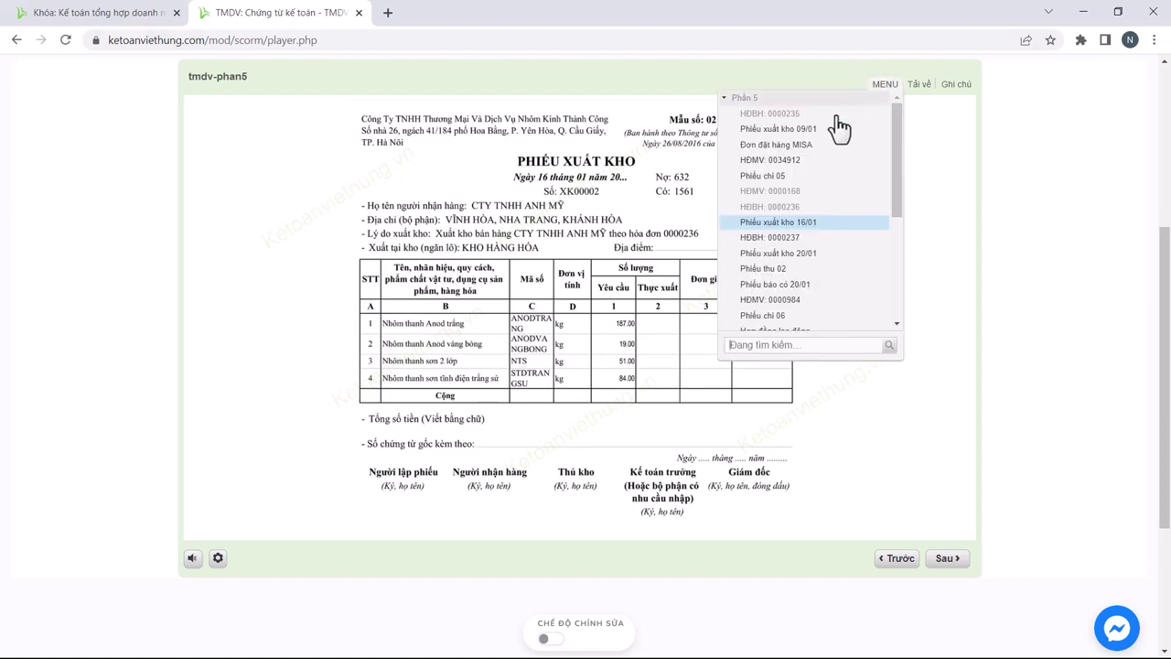
pyautogui.click(805, 207)
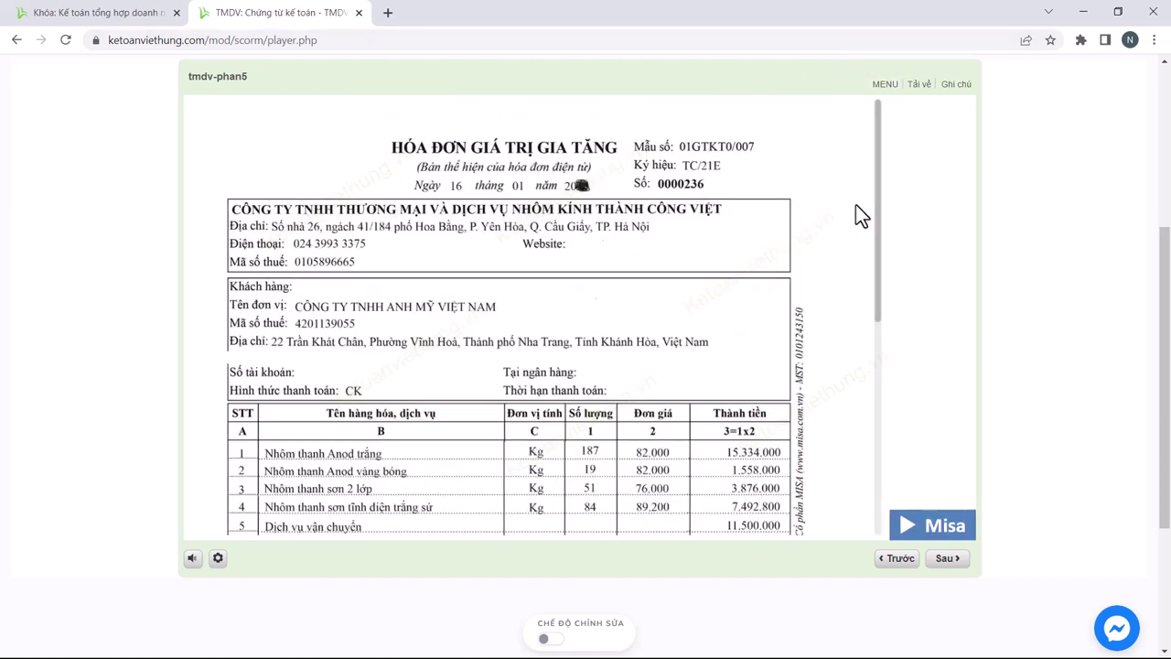
pyautogui.moveTo(880, 239)
pyautogui.mouseDown()
pyautogui.moveTo(887, 323)
pyautogui.moveTo(892, 240)
pyautogui.mouseUp()
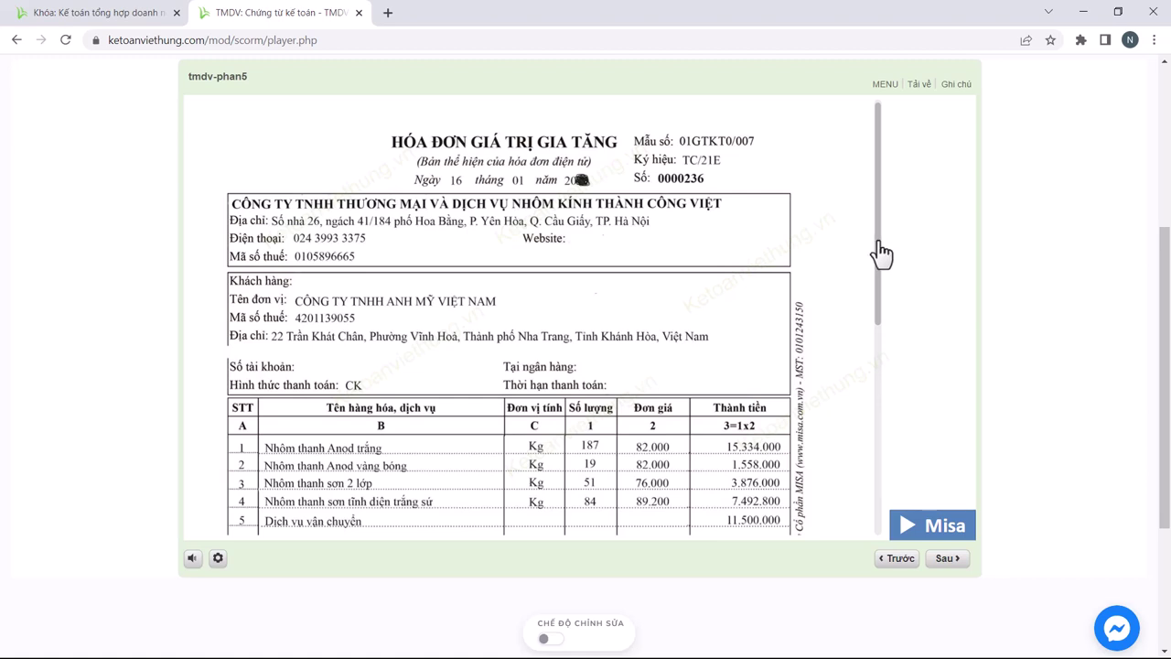
pyautogui.scroll(-1, 874, 261)
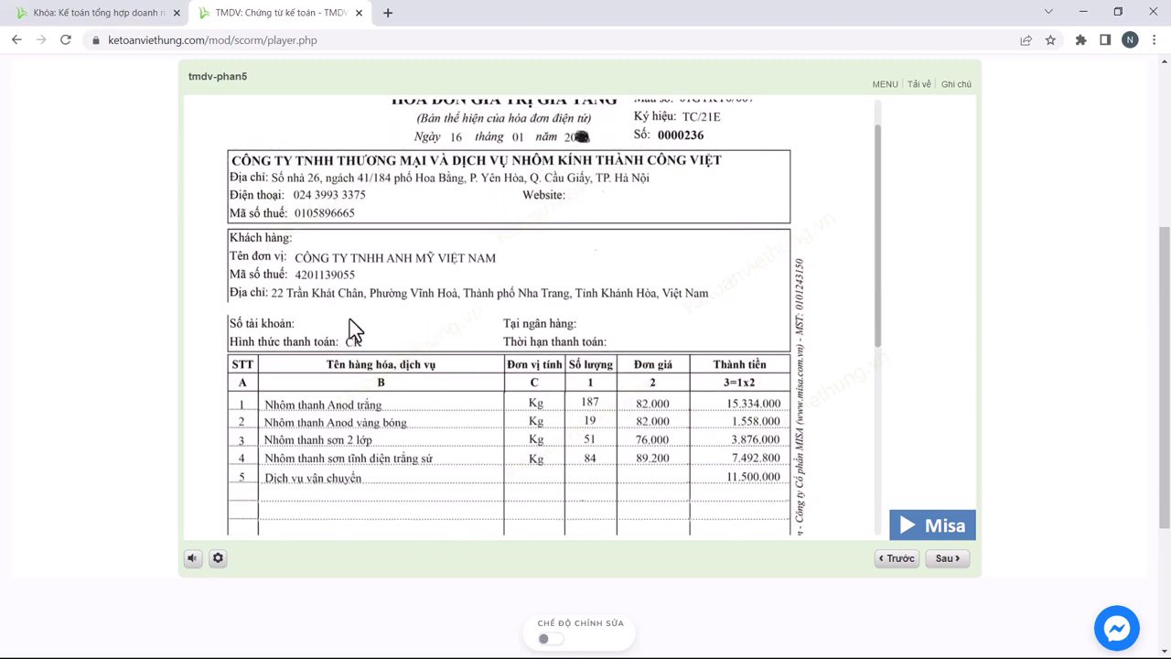
# Enter 16/01/2021, BH03 and 'Bán hàng hóa theo HĐ 236' in NHAPLIEU row 54
pyautogui.hotkey('alt', 'Tab')
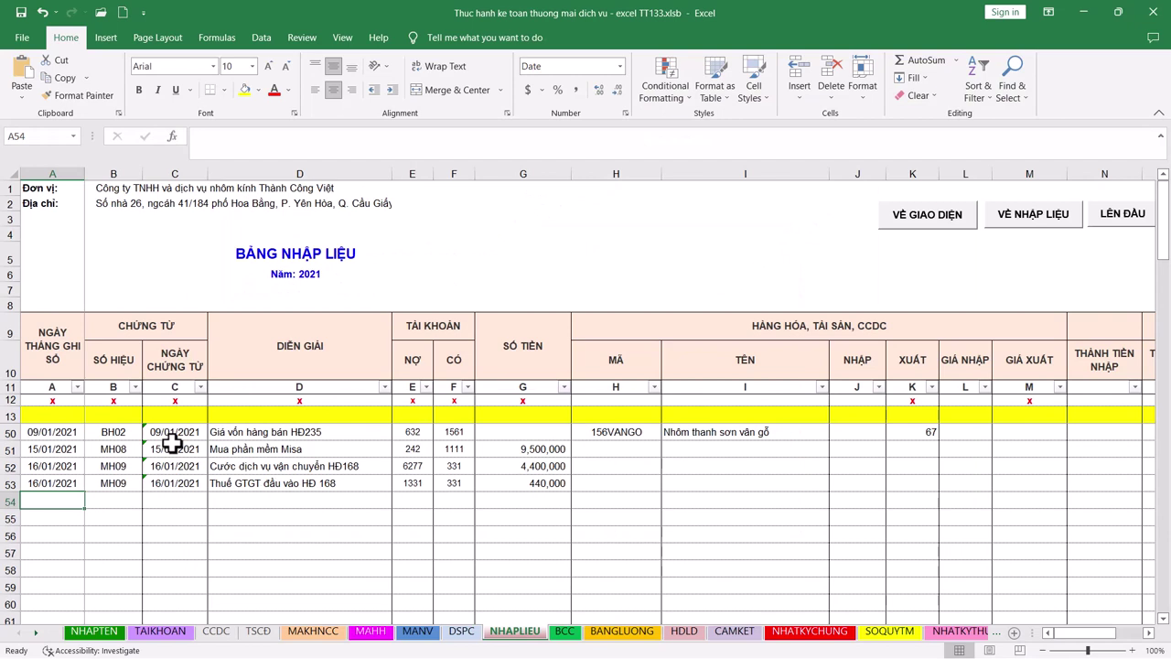
pyautogui.write('16/01/2021')
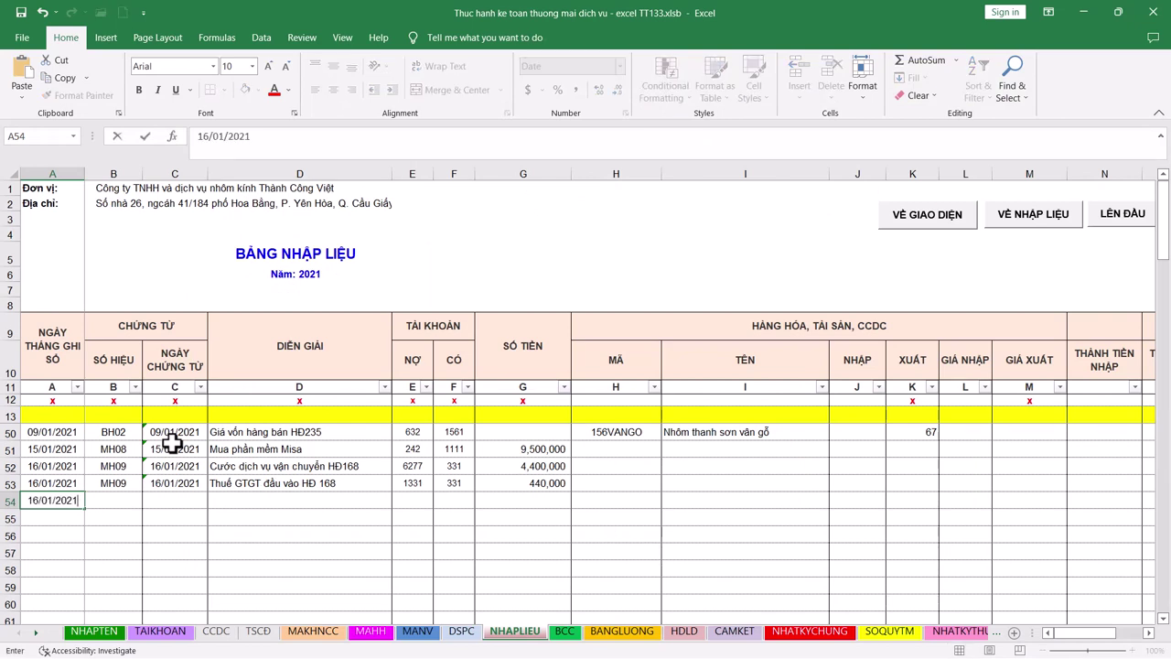
pyautogui.press('Tab')
pyautogui.write('BH')
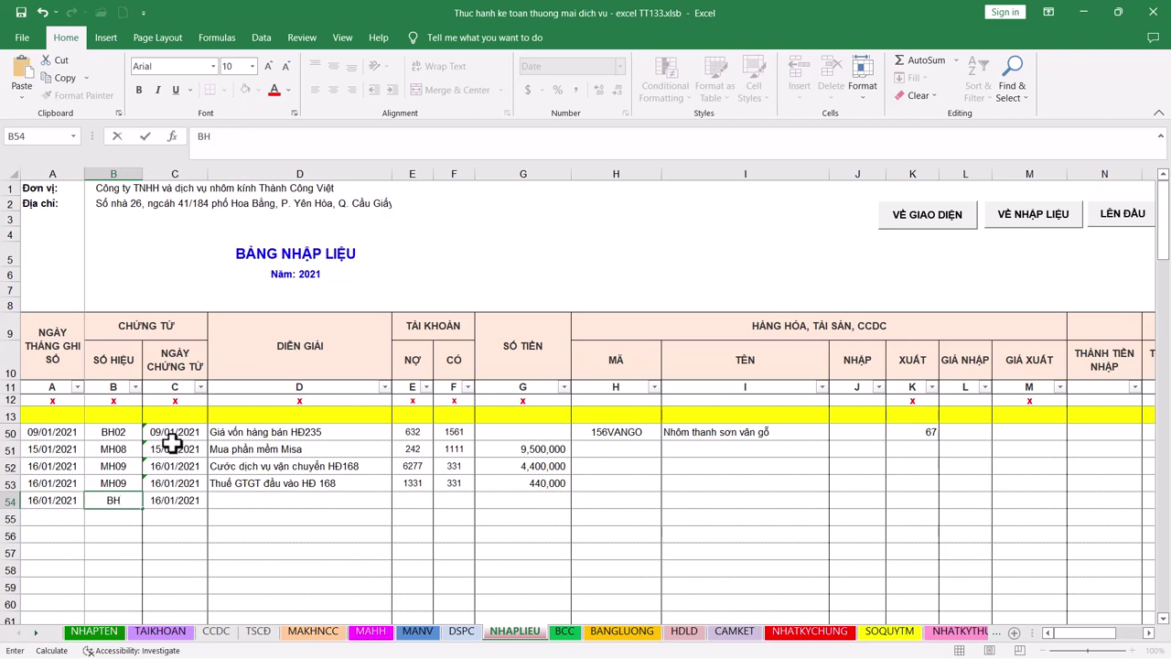
pyautogui.write('03')
pyautogui.press('Tab')
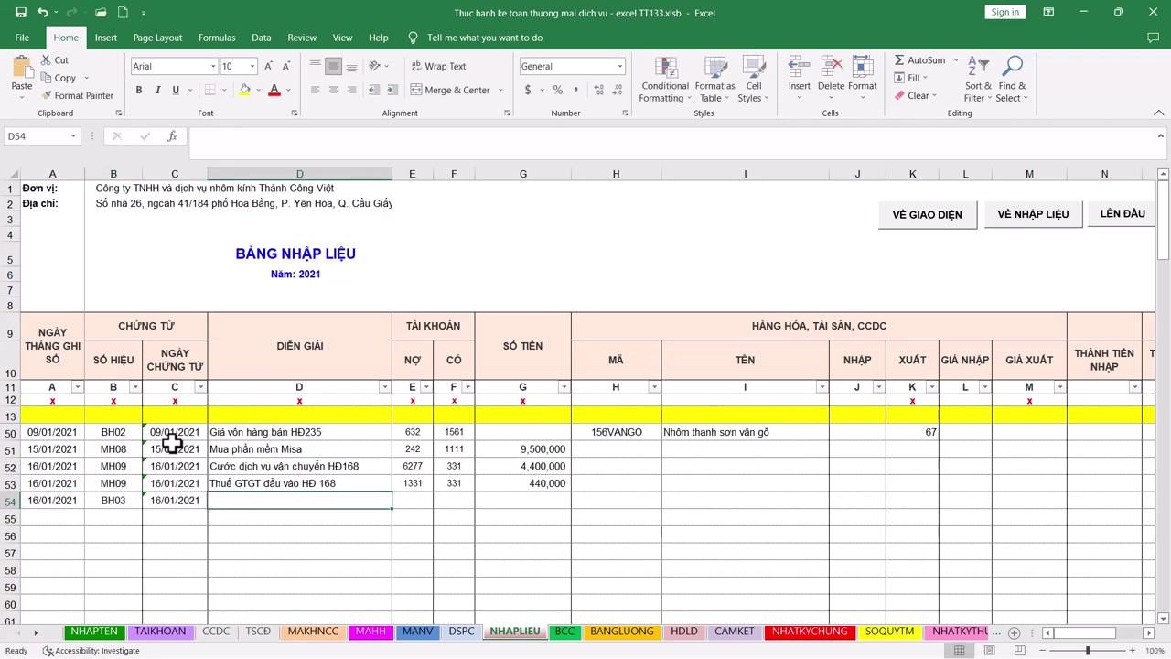
pyautogui.write('Bán hàng')
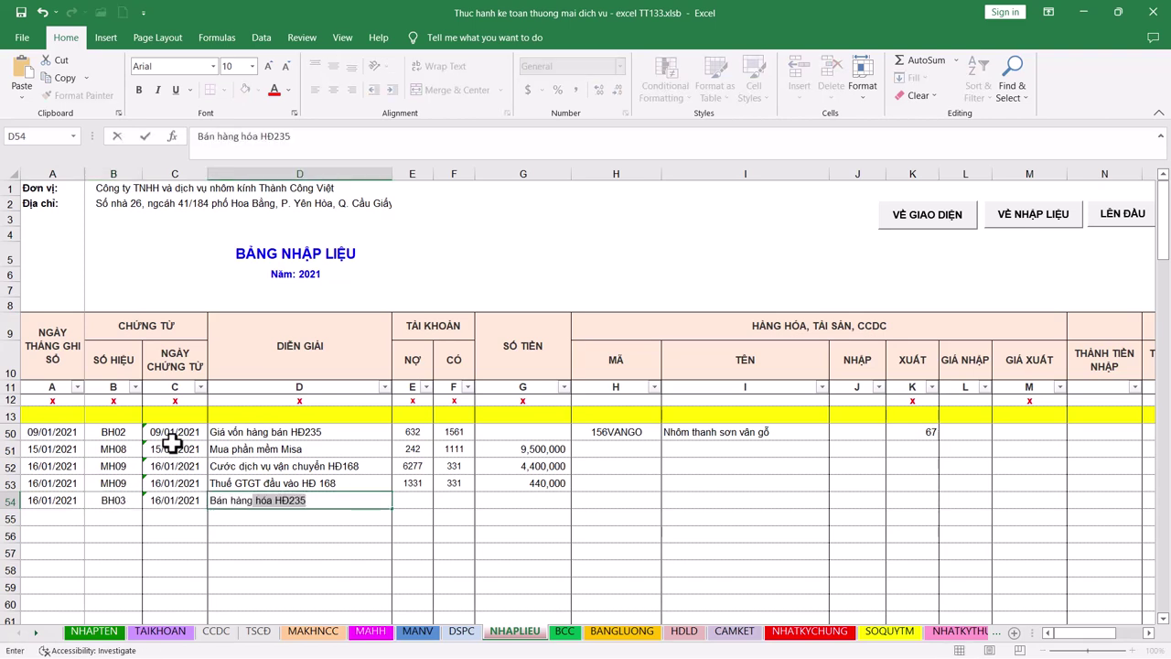
pyautogui.write(' hóa theo H')
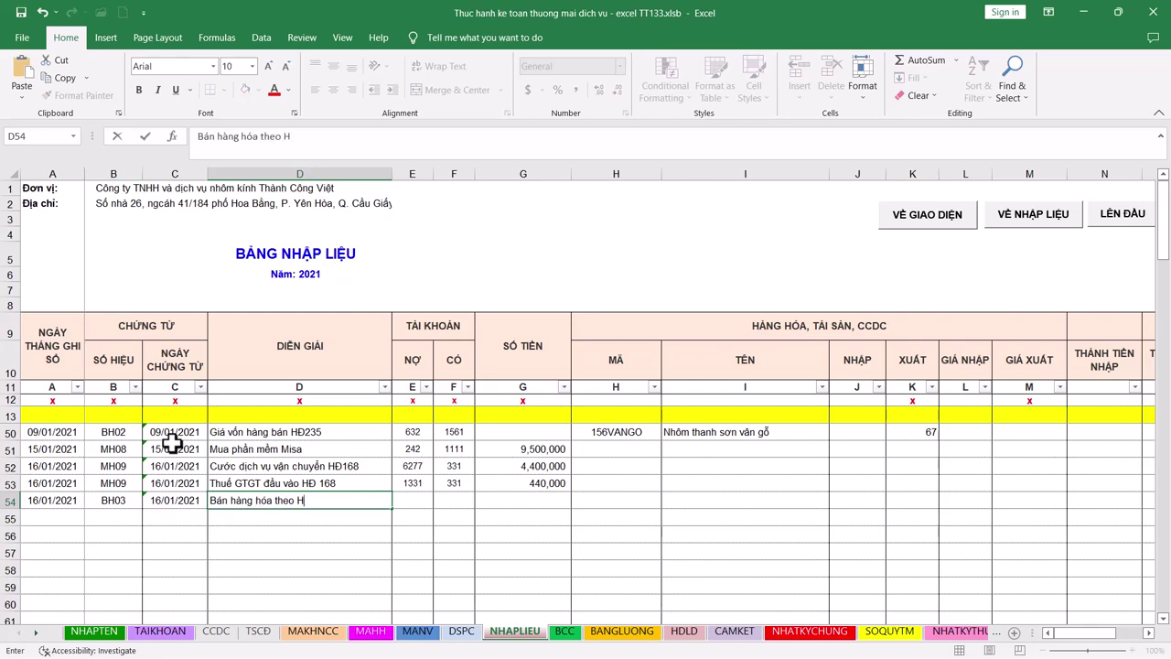
pyautogui.hotkey('alt', 'Tab')
pyautogui.hotkey('alt', 'Tab')
pyautogui.write('Đ 236')
# Pick debit account 131 and credit account 5111 for row 54
pyautogui.click(424, 504)
pyautogui.click(440, 501)
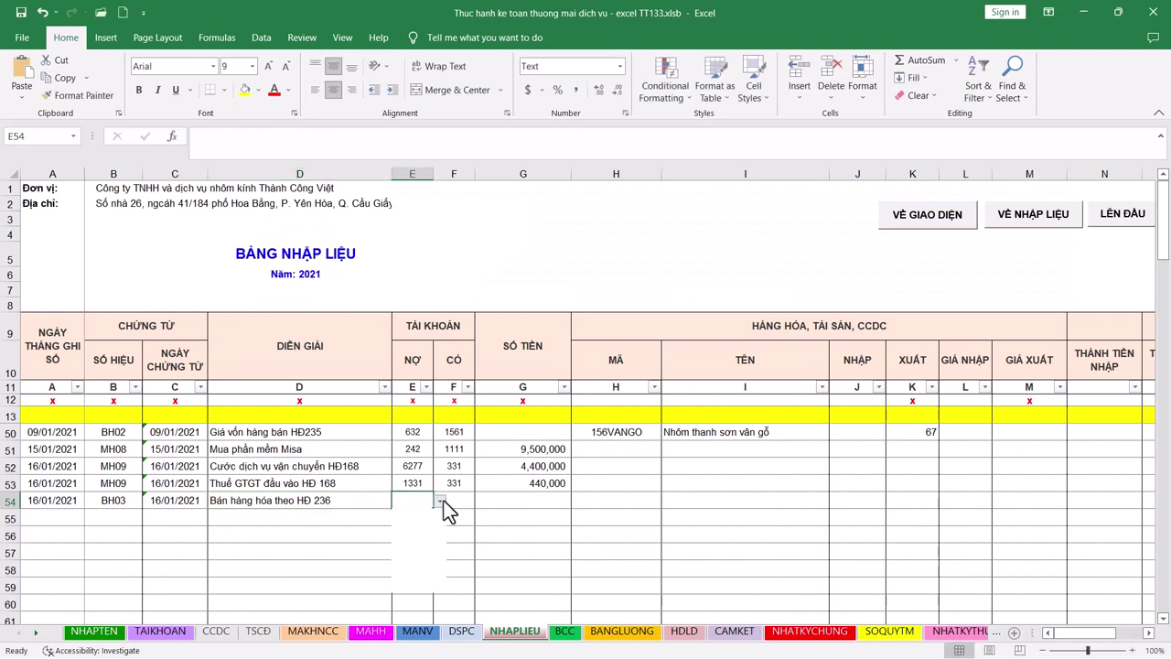
pyautogui.scroll(-5, 437, 530)
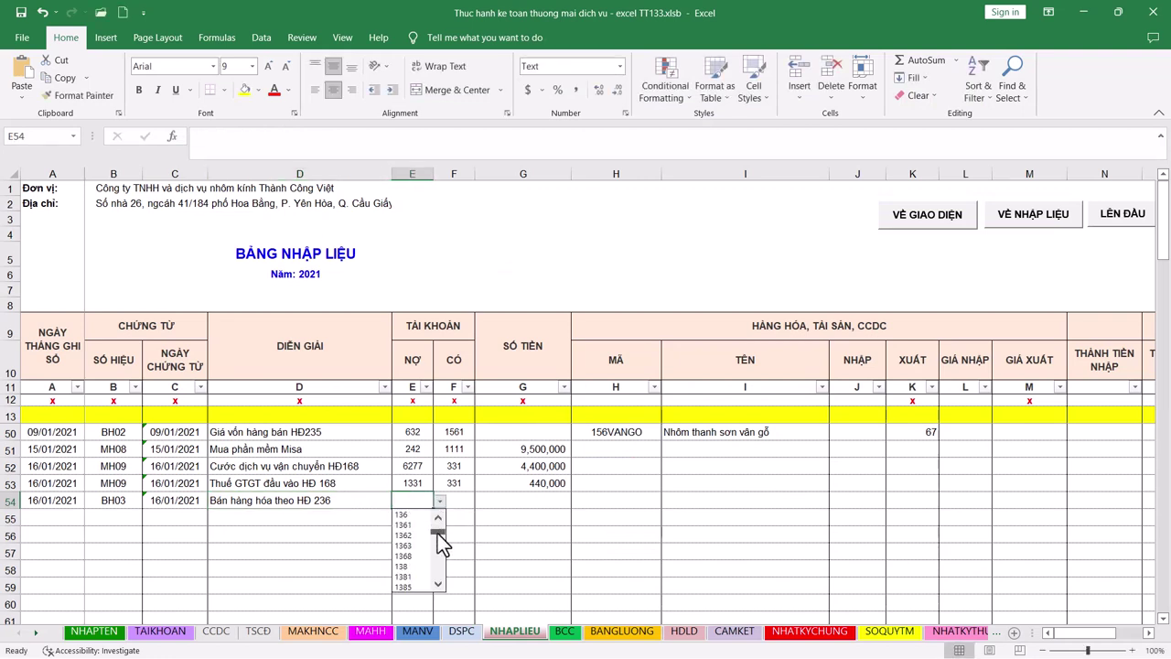
pyautogui.scroll(1, 438, 519)
pyautogui.click(410, 520)
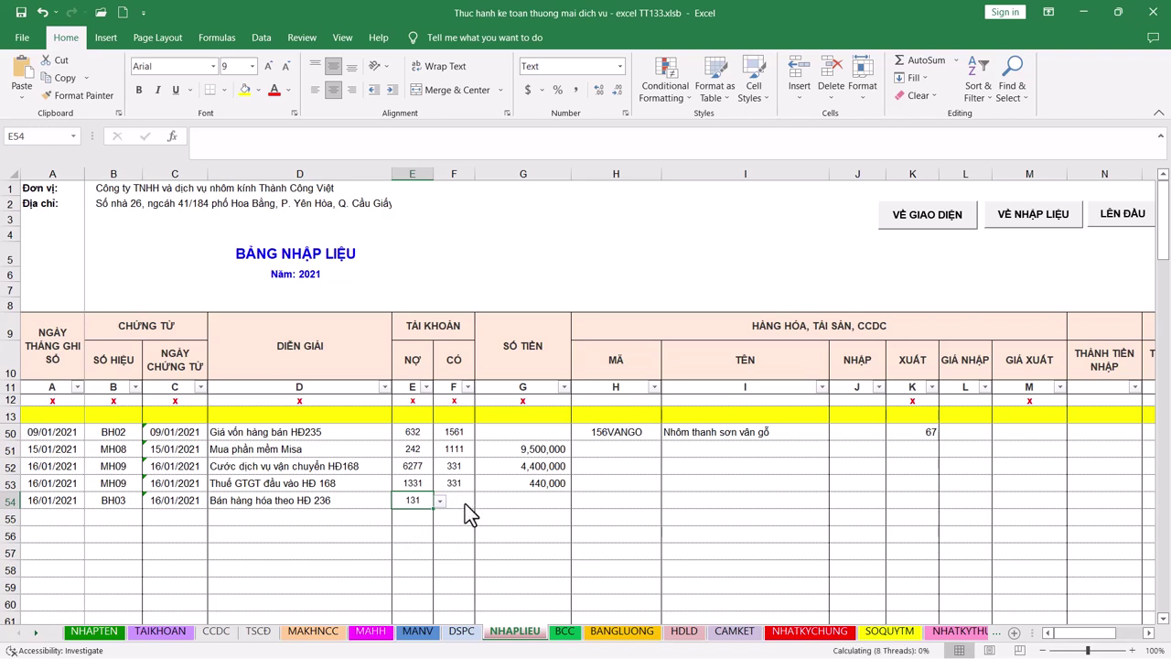
pyautogui.click(463, 502)
pyautogui.click(480, 500)
pyautogui.click(455, 538)
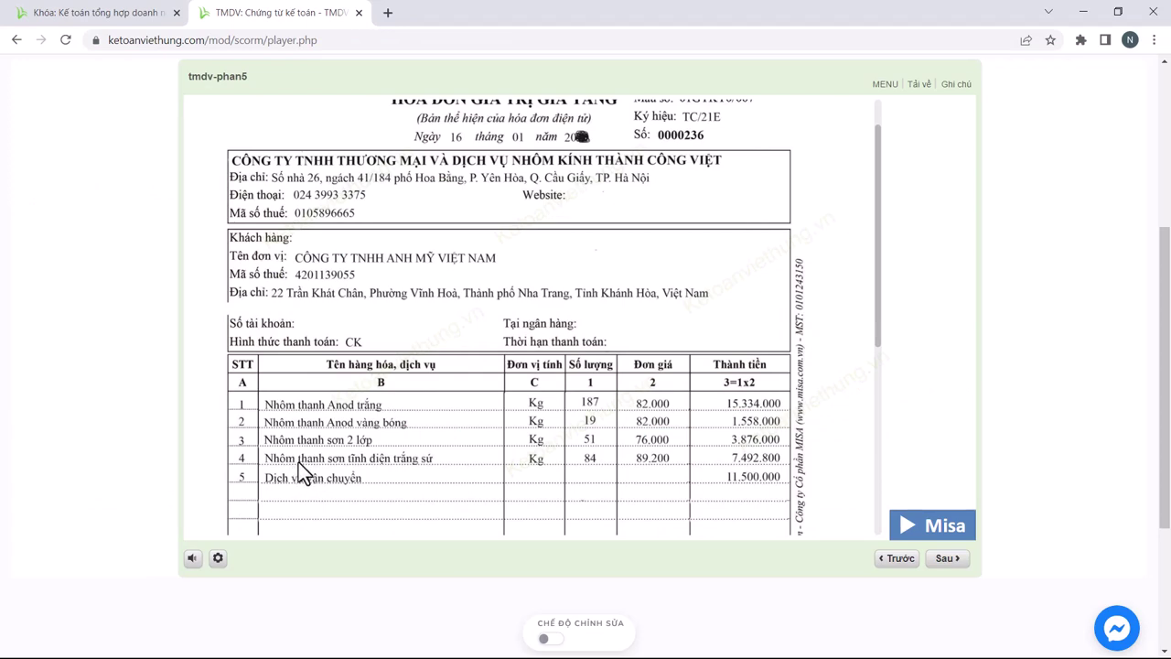
# Copy row 54's date, BH03 voucher and description into rows 55 to 58
pyautogui.hotkey('alt', 'Tab')
pyautogui.moveTo(53, 500); pyautogui.dragTo(321, 503)
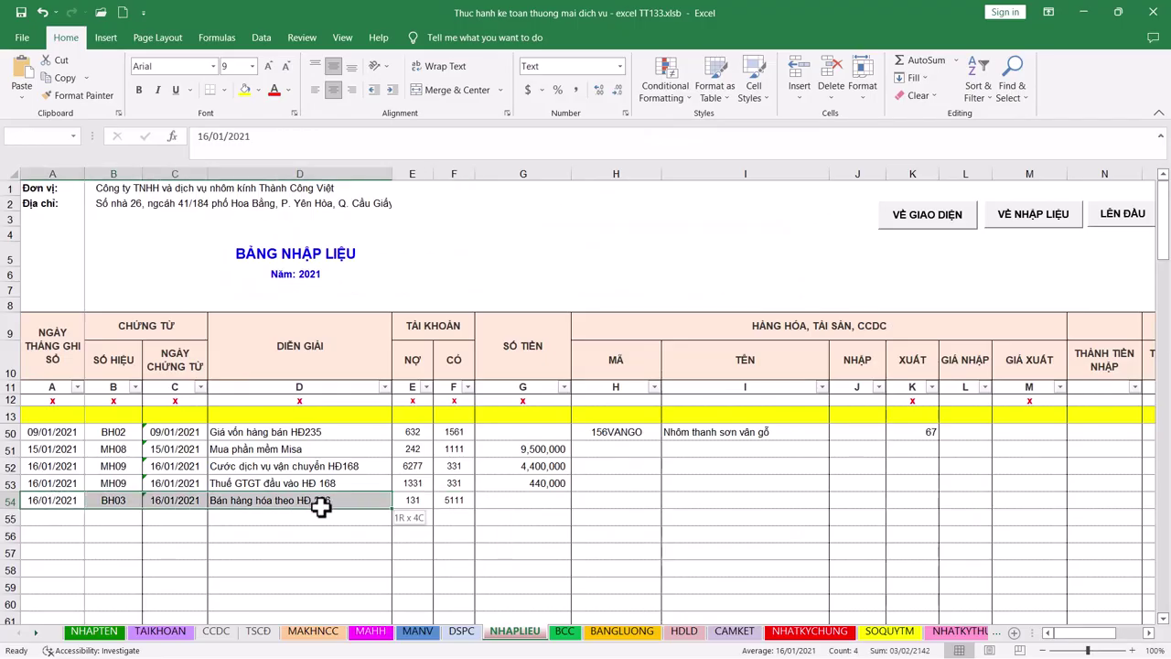
pyautogui.hotkey('ctrl', 'c')
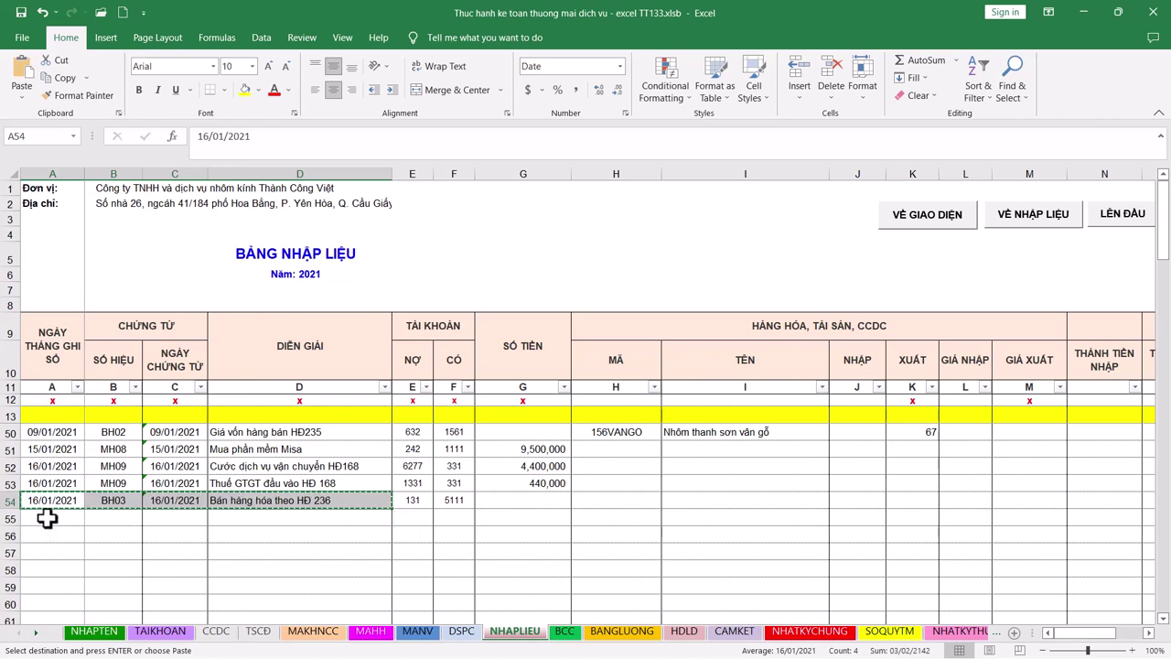
pyautogui.moveTo(47, 518); pyautogui.dragTo(288, 567)
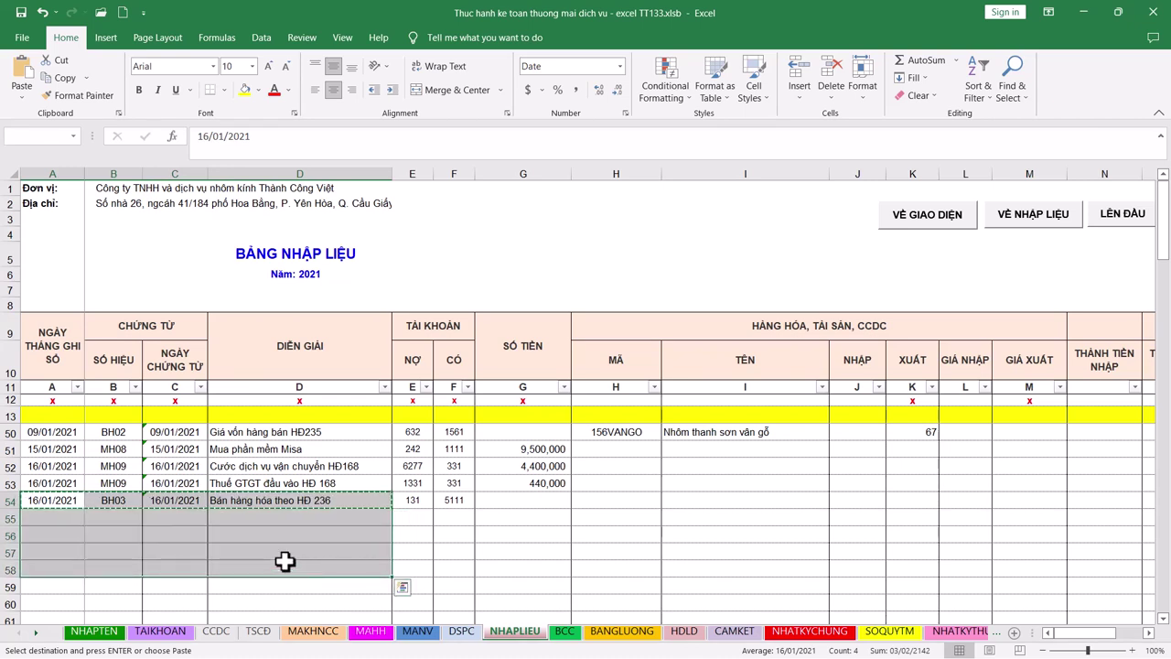
pyautogui.press('Return')
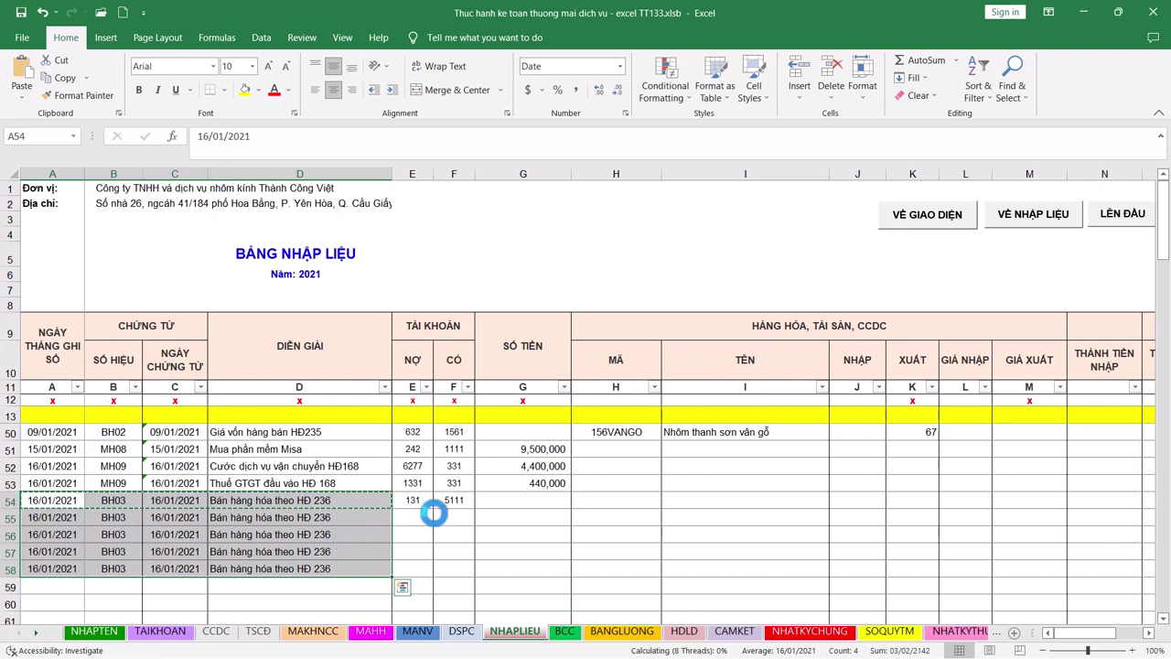
# Set debit account 131 on rows 55, 56, 57 and 58
pyautogui.click(419, 514)
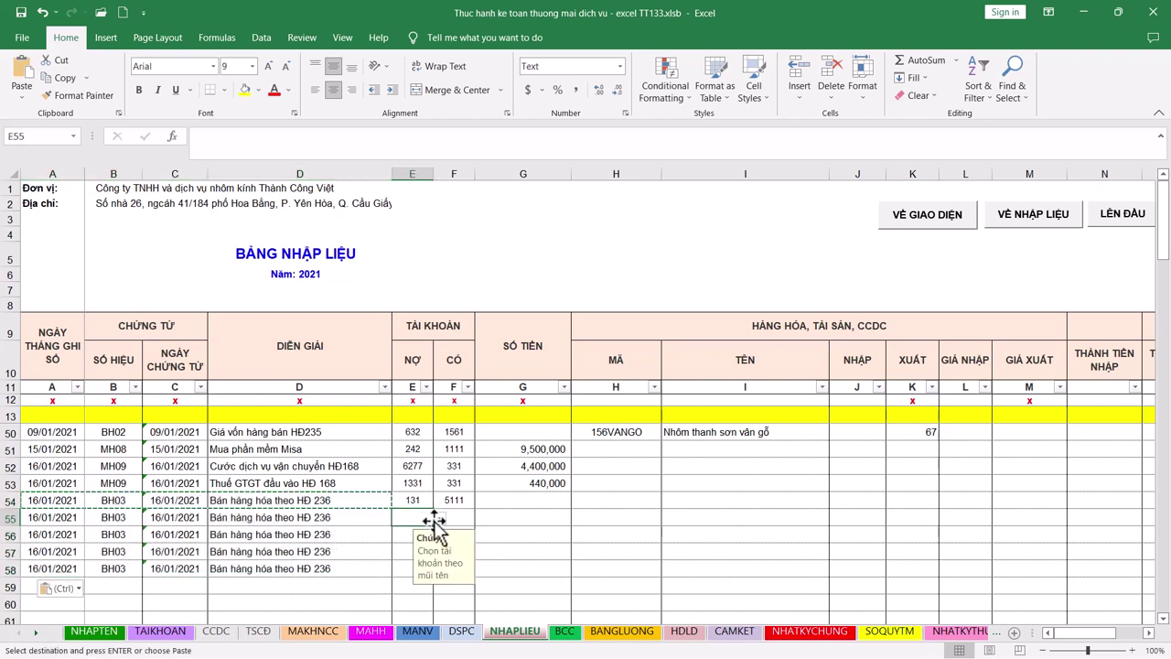
pyautogui.click(439, 517)
pyautogui.click(407, 531)
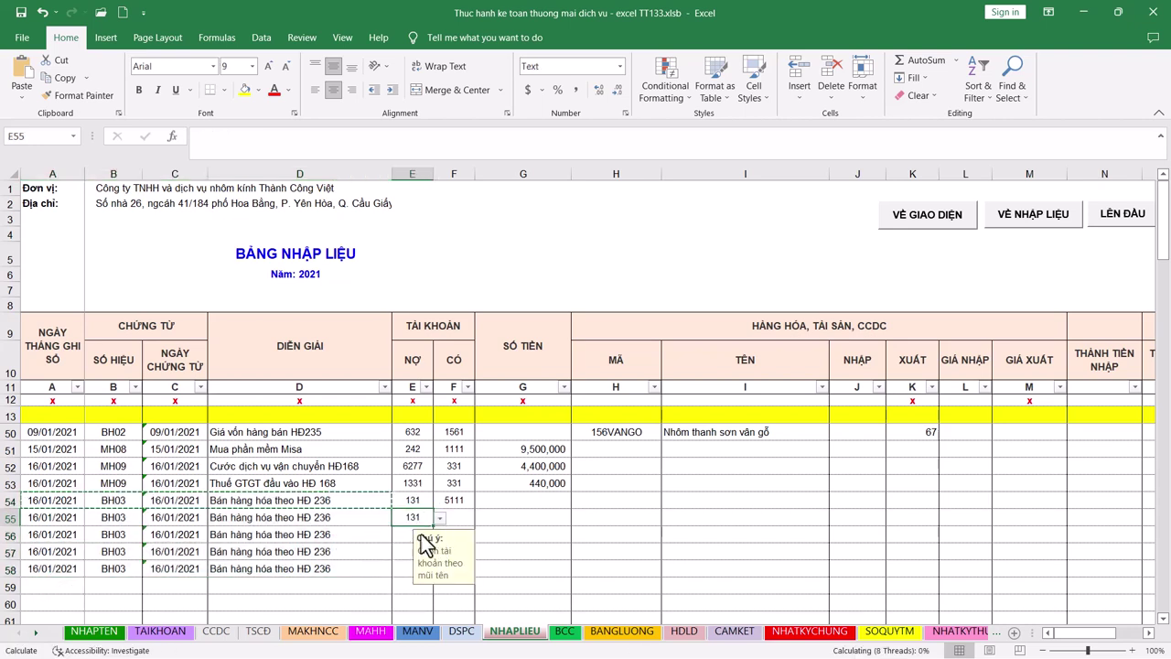
pyautogui.click(416, 535)
pyautogui.click(440, 535)
pyautogui.click(423, 582)
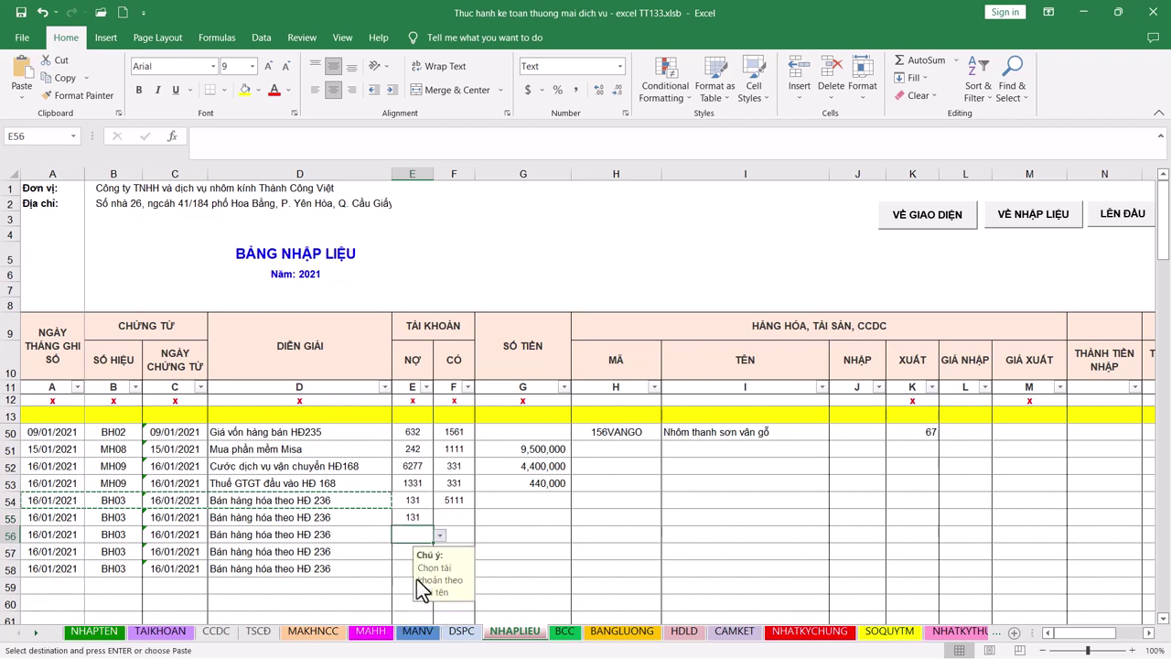
pyautogui.click(418, 552)
pyautogui.click(439, 553)
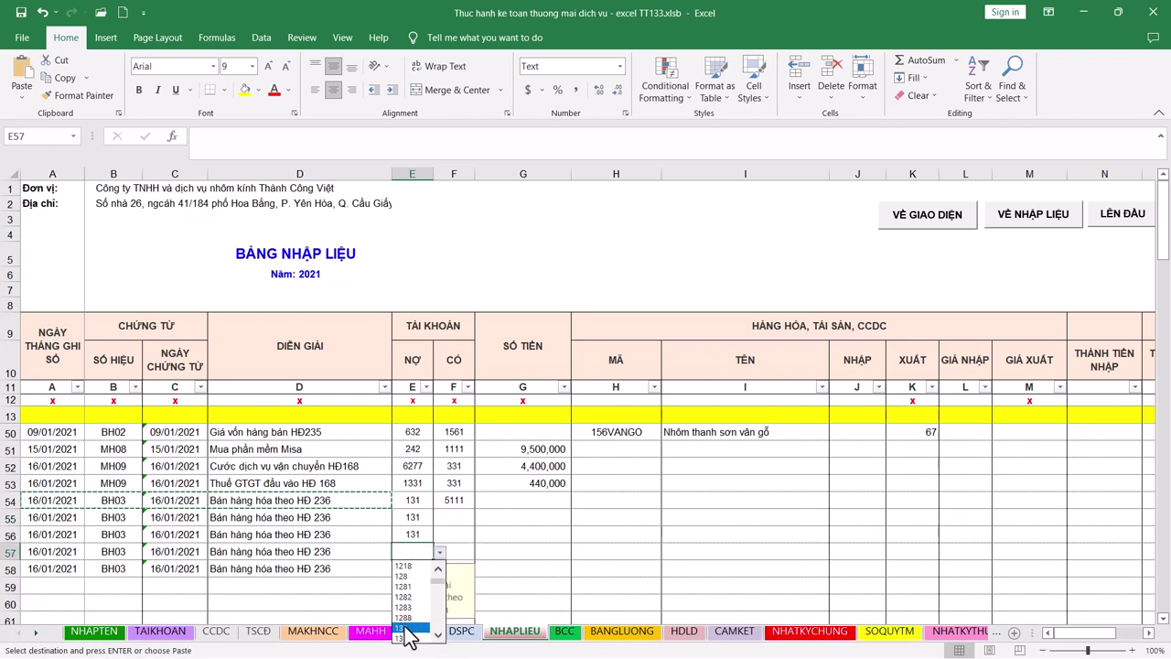
pyautogui.click(402, 628)
pyautogui.click(413, 568)
pyautogui.click(439, 568)
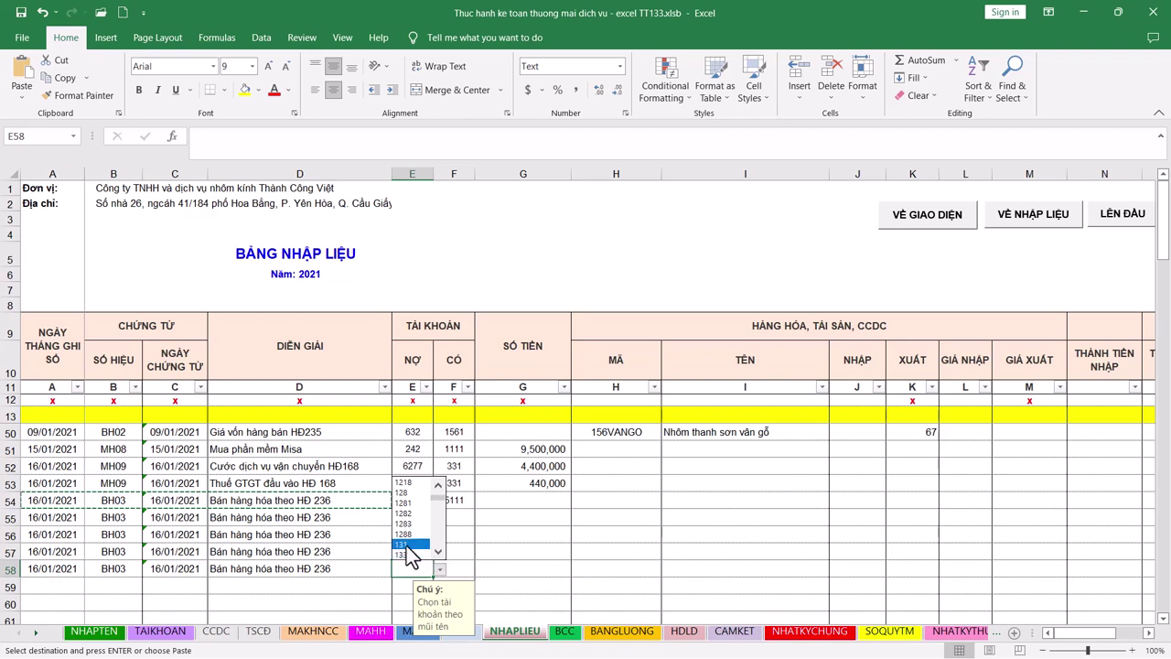
pyautogui.click(416, 544)
# Set credit account 5111 on rows 55–57 and 5113 on row 58
pyautogui.click(453, 516)
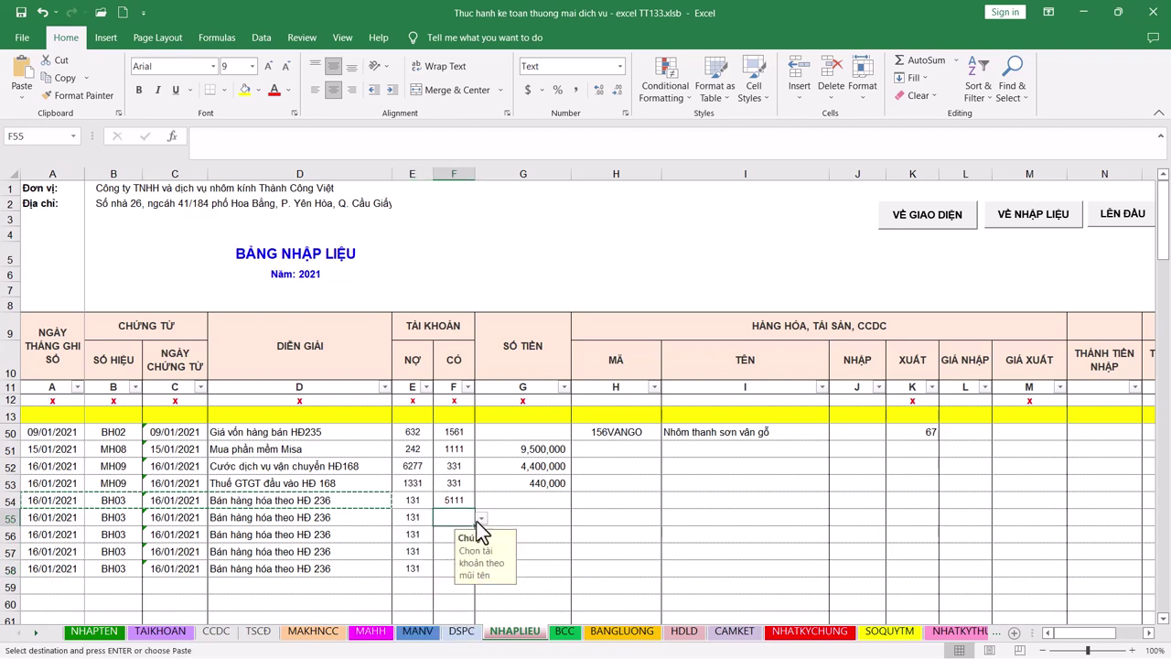
pyautogui.click(480, 517)
pyautogui.scroll(-10, 470, 548)
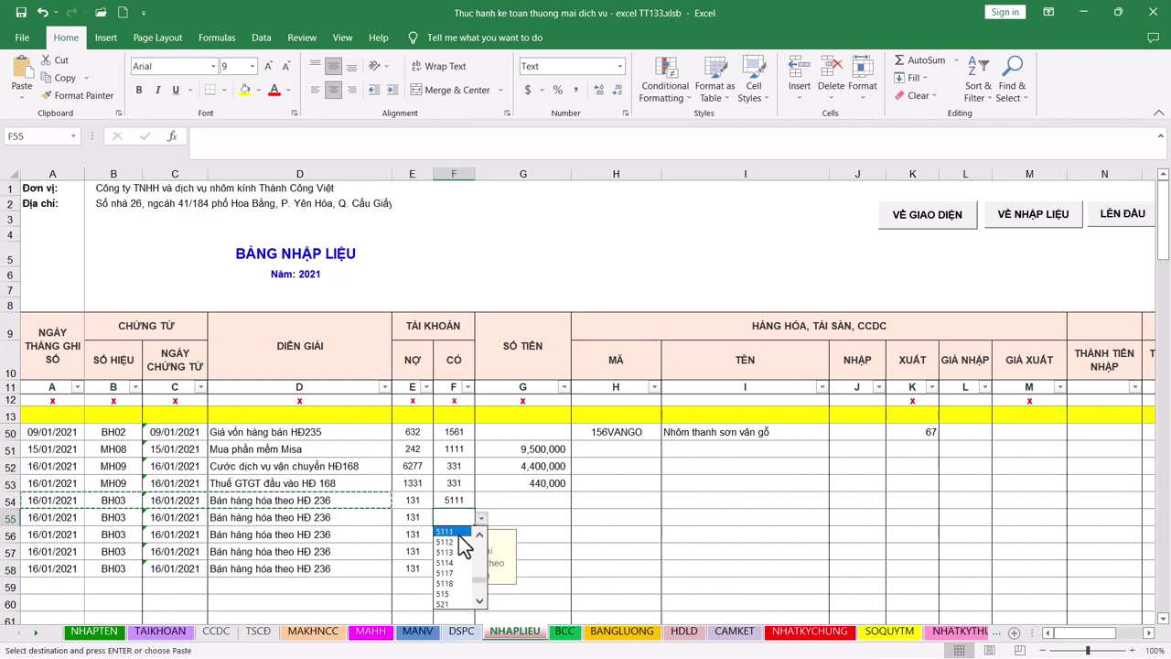
pyautogui.click(448, 544)
pyautogui.click(453, 534)
pyautogui.click(480, 534)
pyautogui.moveTo(481, 554); pyautogui.dragTo(483, 604)
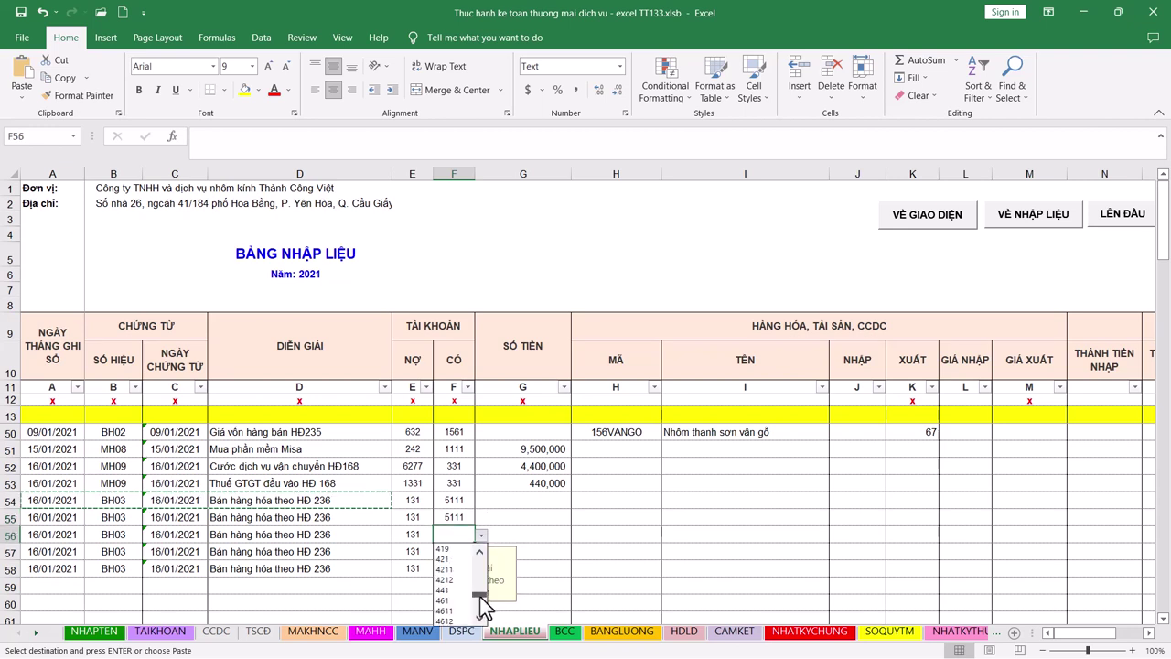
pyautogui.click(447, 575)
pyautogui.click(449, 551)
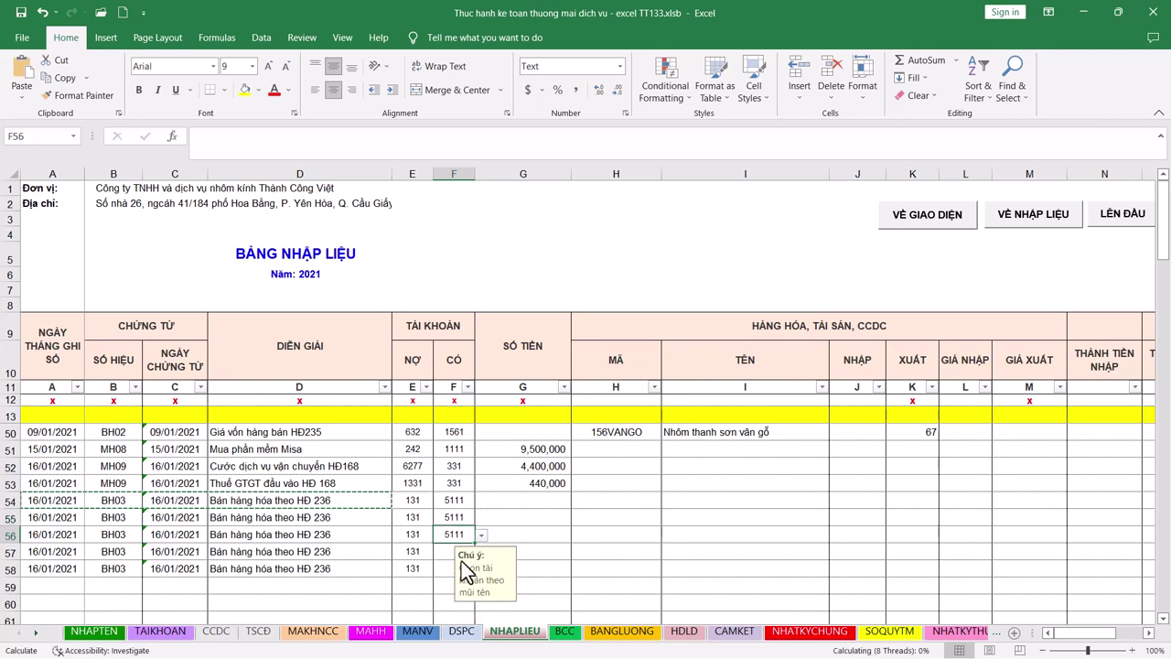
pyautogui.click(480, 552)
pyautogui.moveTo(483, 608); pyautogui.dragTo(481, 645)
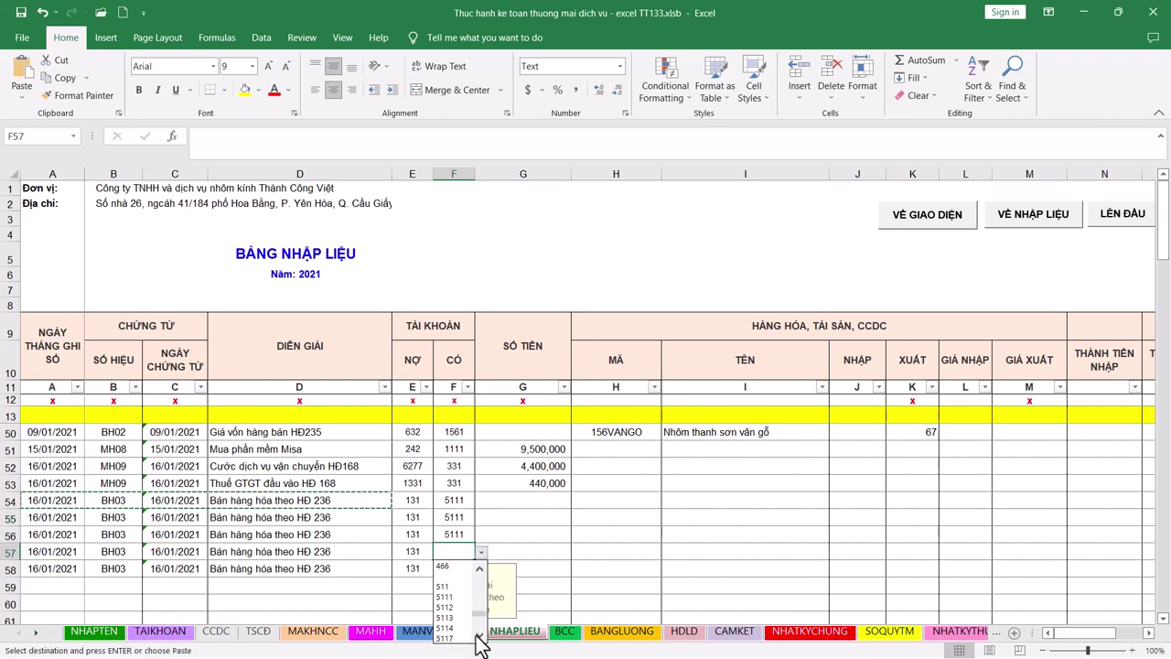
pyautogui.click(446, 597)
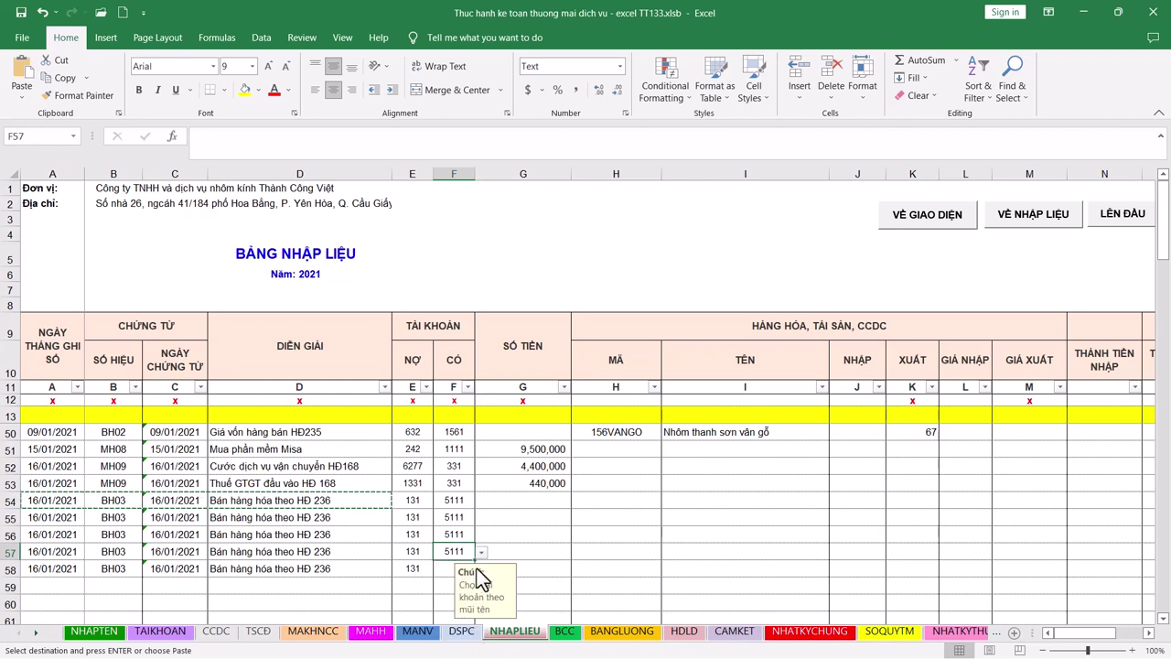
pyautogui.click(449, 568)
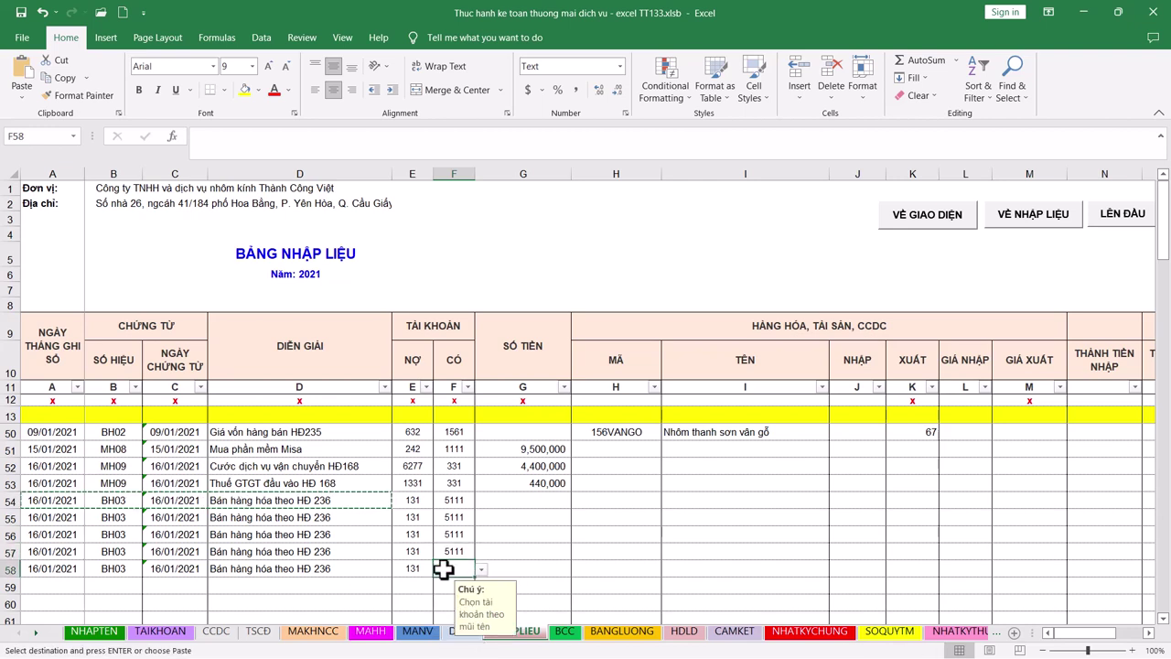
pyautogui.click(481, 568)
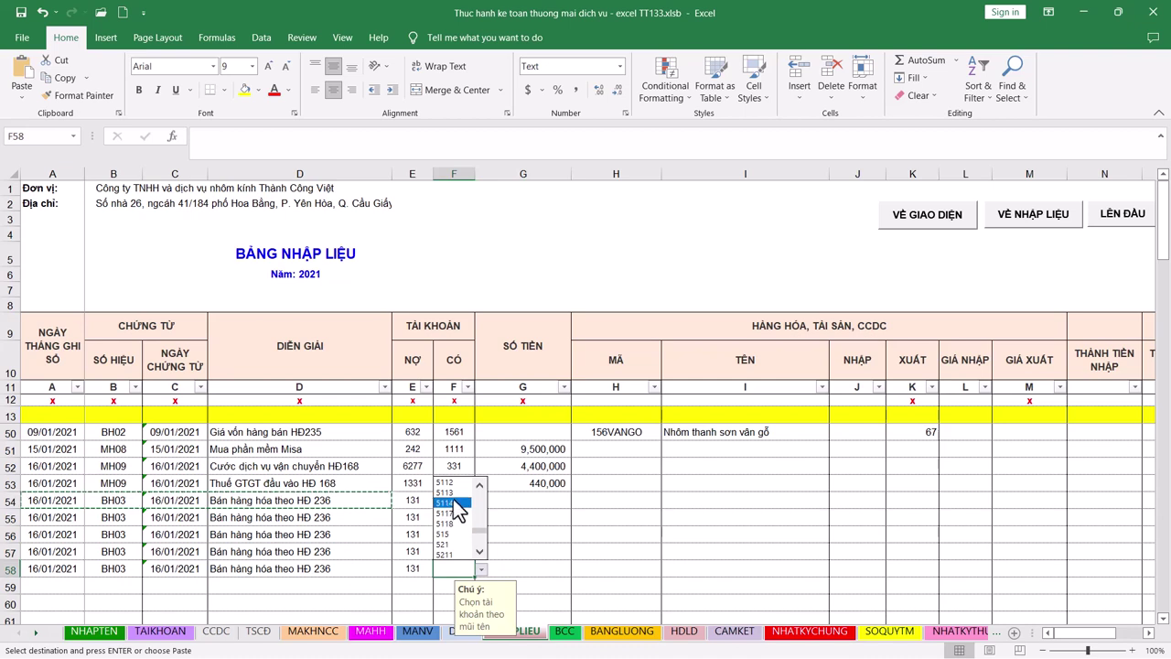
pyautogui.click(444, 492)
# Paste the date and BH03 voucher into row 59 and describe it 'Thuế GTGT đầu ra HĐ 236'
pyautogui.click(52, 571)
pyautogui.hotkey('ctrl', 'v')
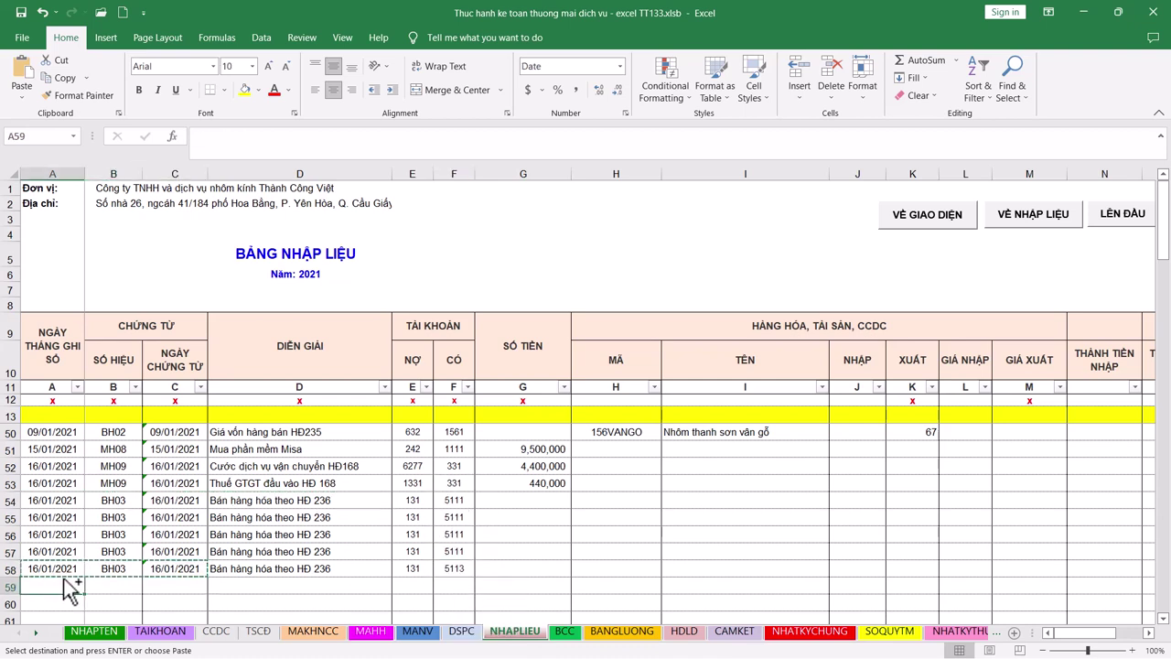
pyautogui.click(52, 586)
pyautogui.hotkey('ctrl', 'v')
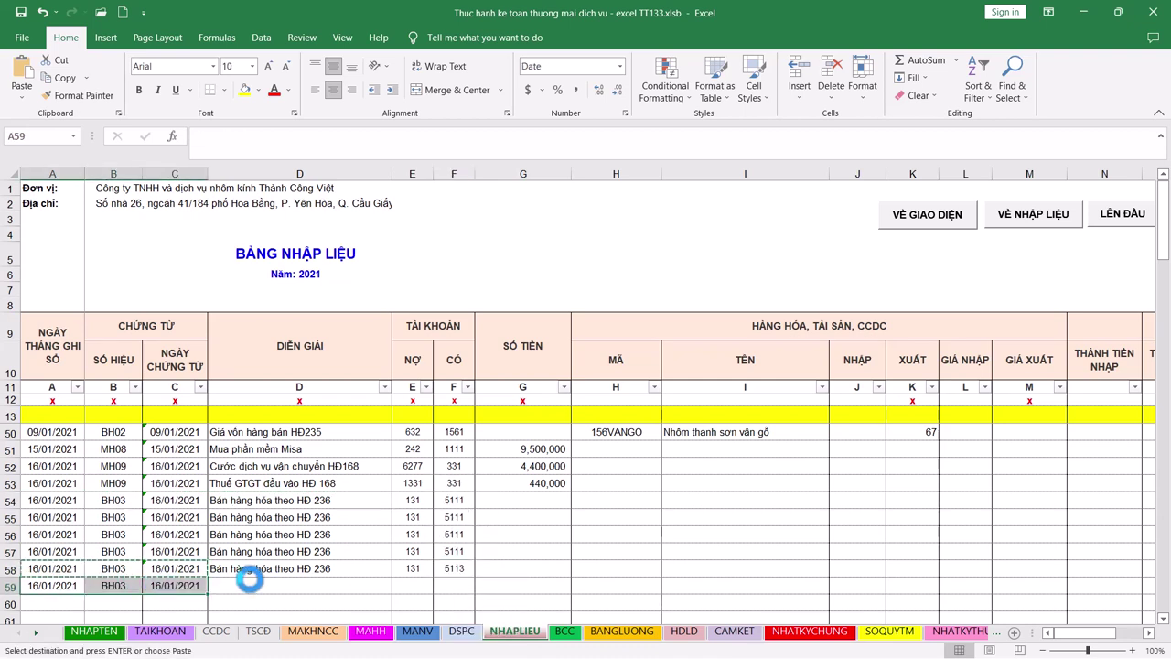
pyautogui.click(251, 583)
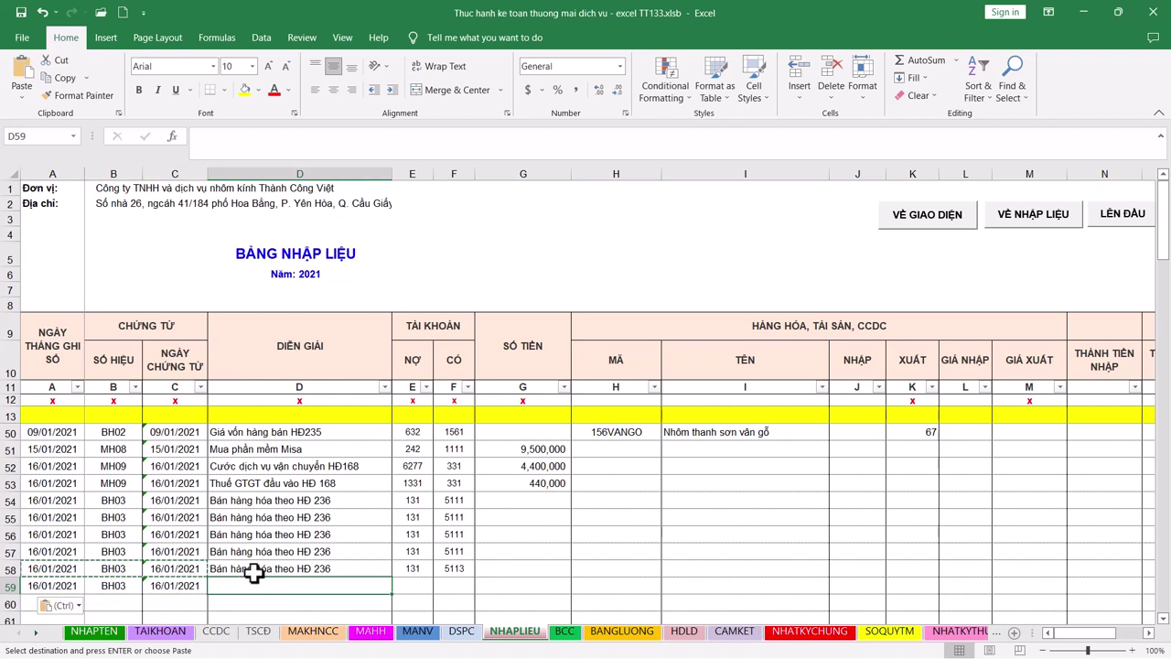
pyautogui.write('Thuế GTG')
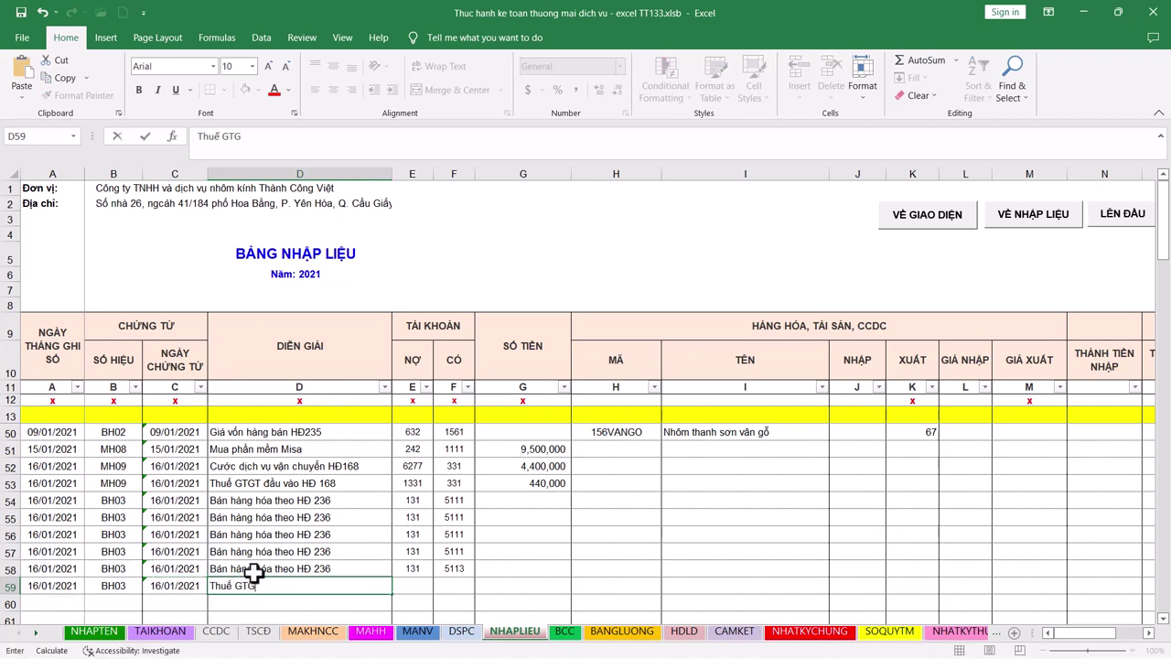
pyautogui.write('T đầu ra')
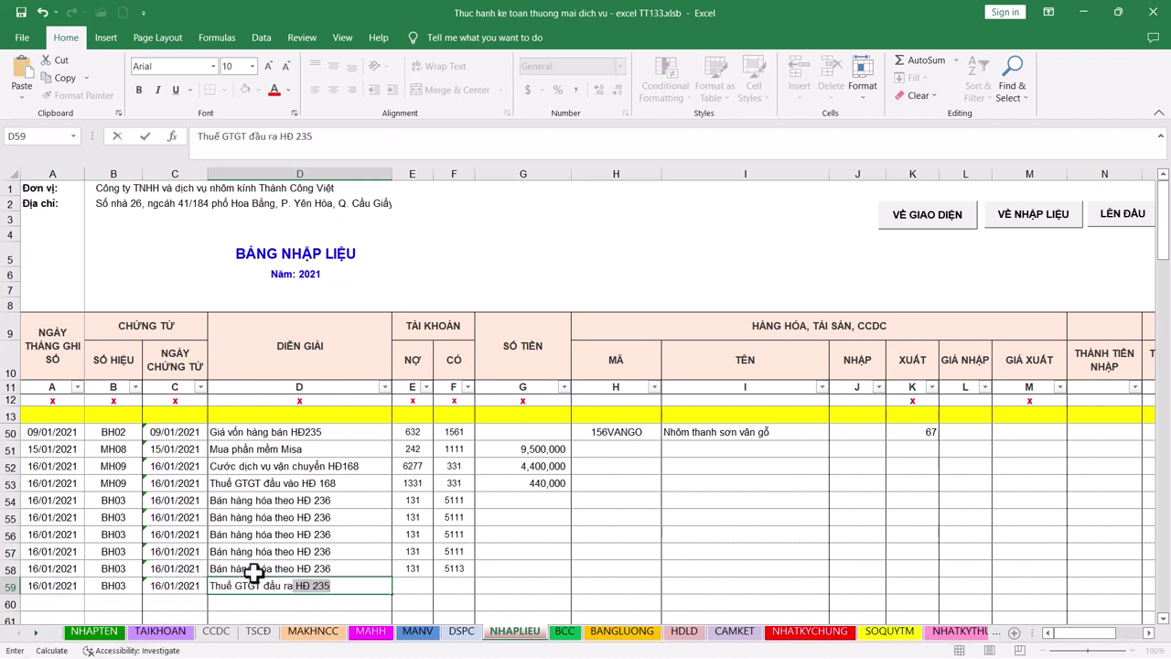
pyautogui.click(341, 588)
pyautogui.press('BackSpace')
pyautogui.write('6')
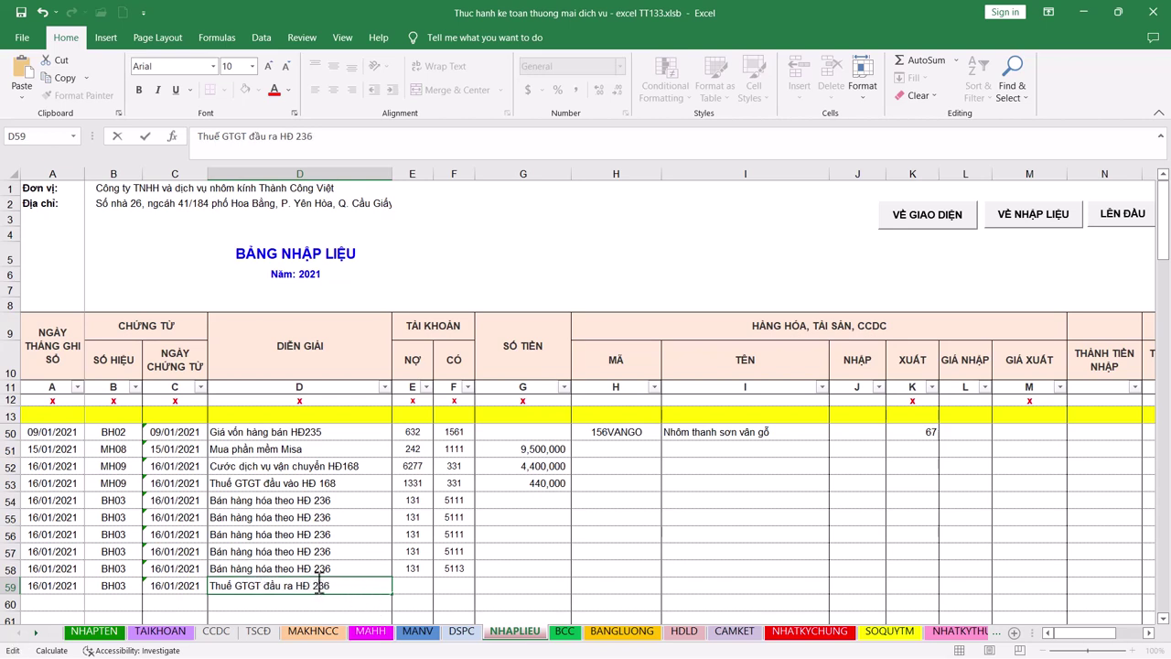
# Pick debit account 131 and credit account 33311 for row 59
pyautogui.click(433, 586)
pyautogui.click(440, 585)
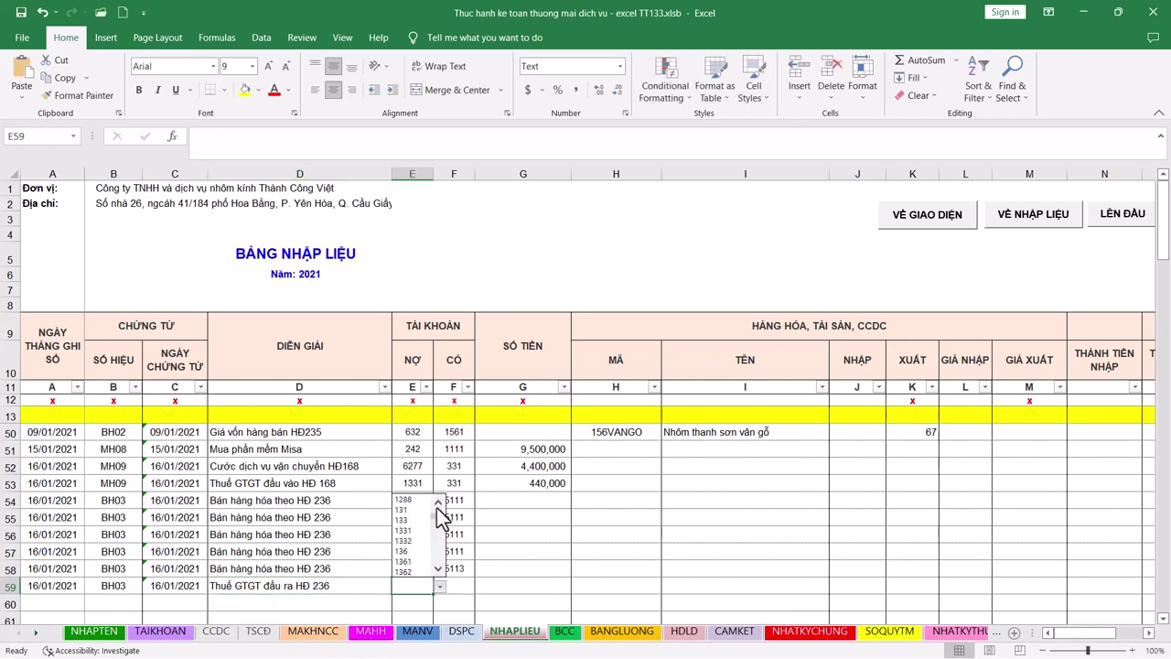
pyautogui.click(402, 509)
pyautogui.click(453, 585)
pyautogui.click(481, 585)
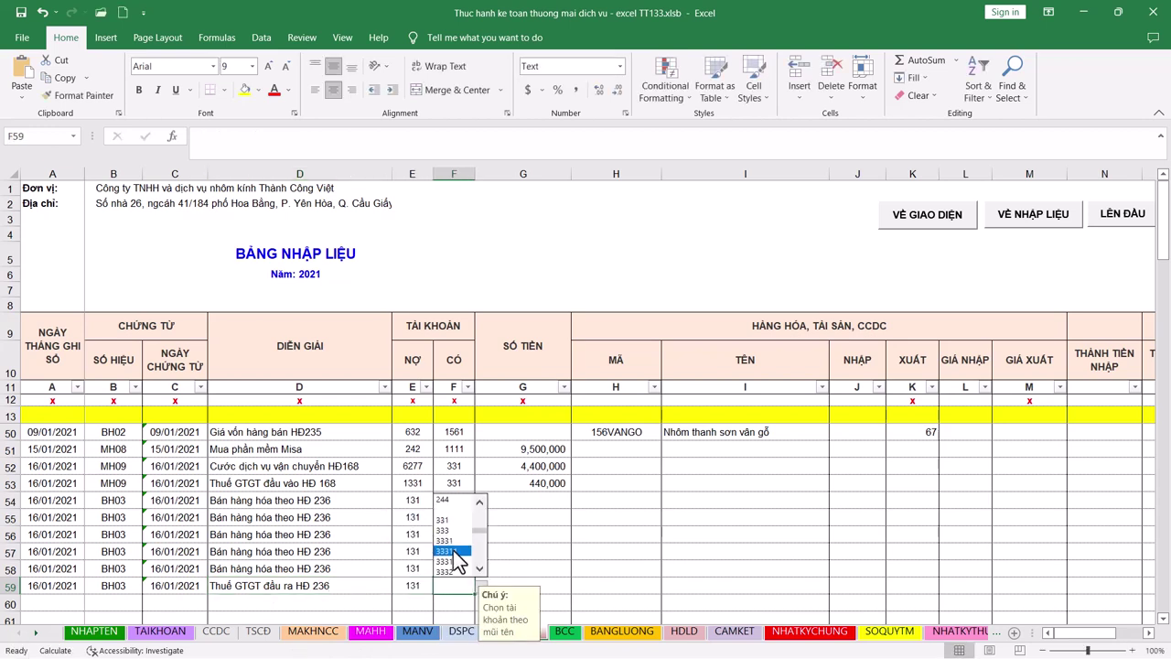
pyautogui.click(455, 551)
pyautogui.click(517, 502)
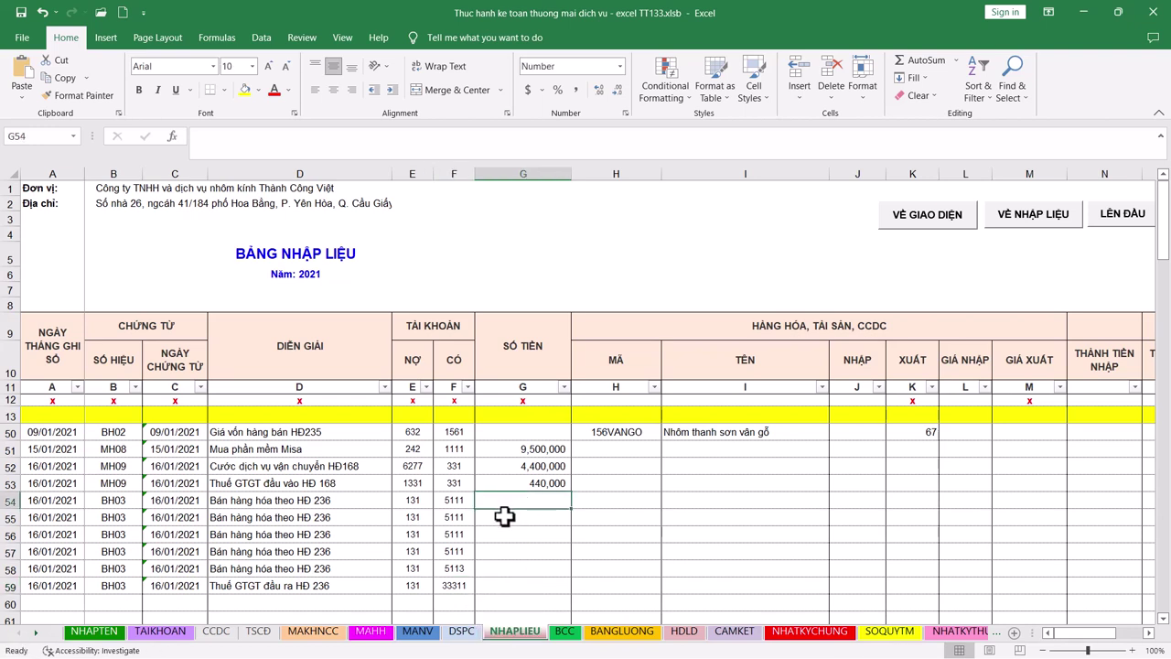
# Enter invoice amounts 15,334,000 in G54 and 1,558,000 in G55
pyautogui.hotkey('alt', 'Tab')
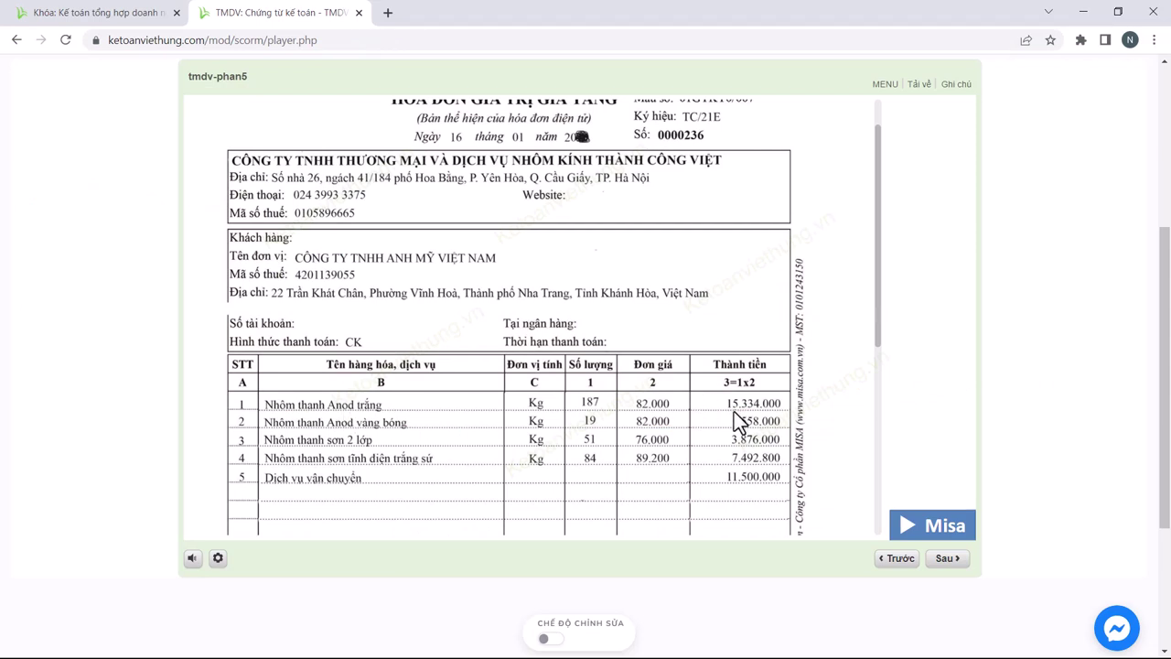
pyautogui.hotkey('alt', 'Tab')
pyautogui.write('15334000')
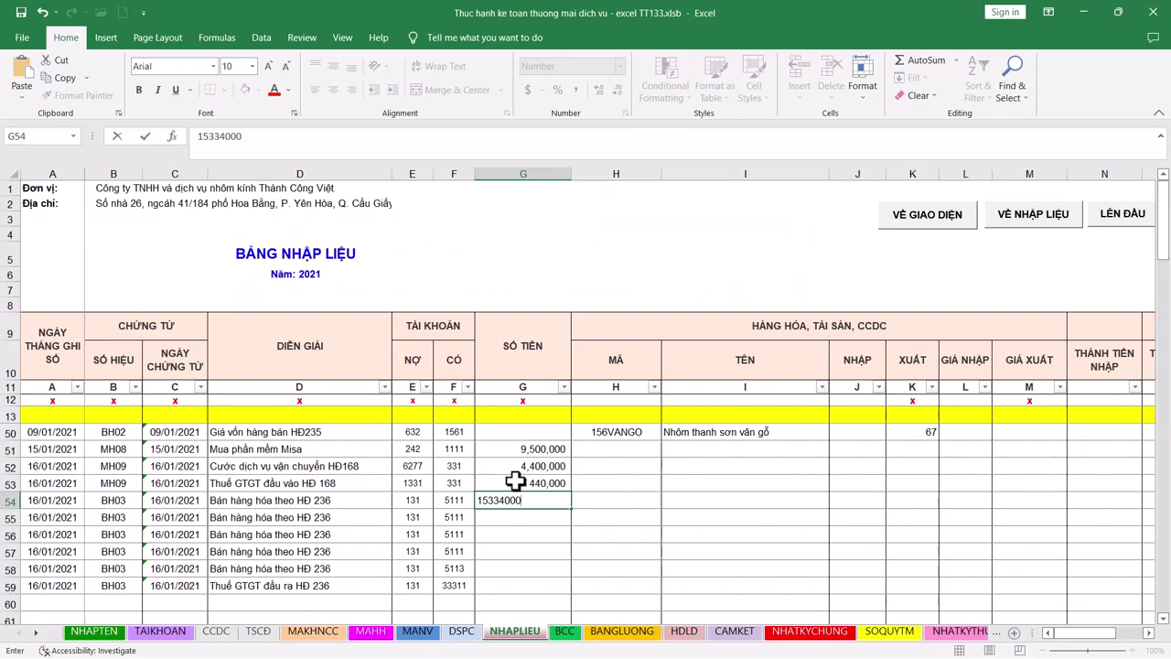
pyautogui.hotkey('alt', 'Tab')
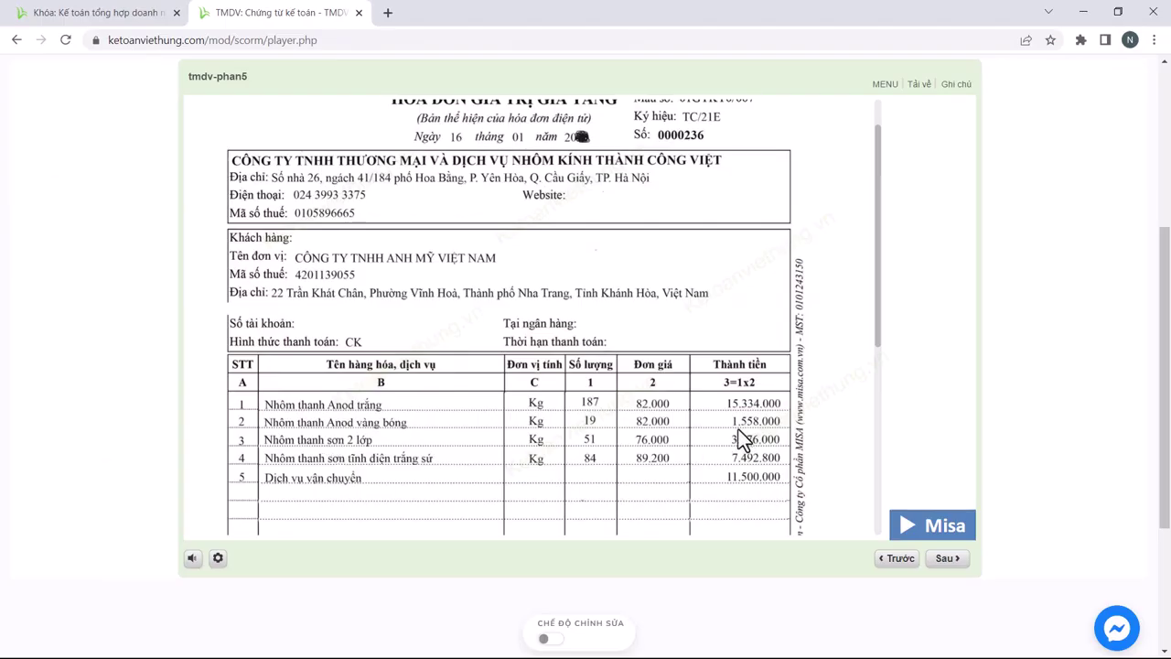
pyautogui.hotkey('alt', 'Tab')
pyautogui.press('Return')
pyautogui.write('1558000')
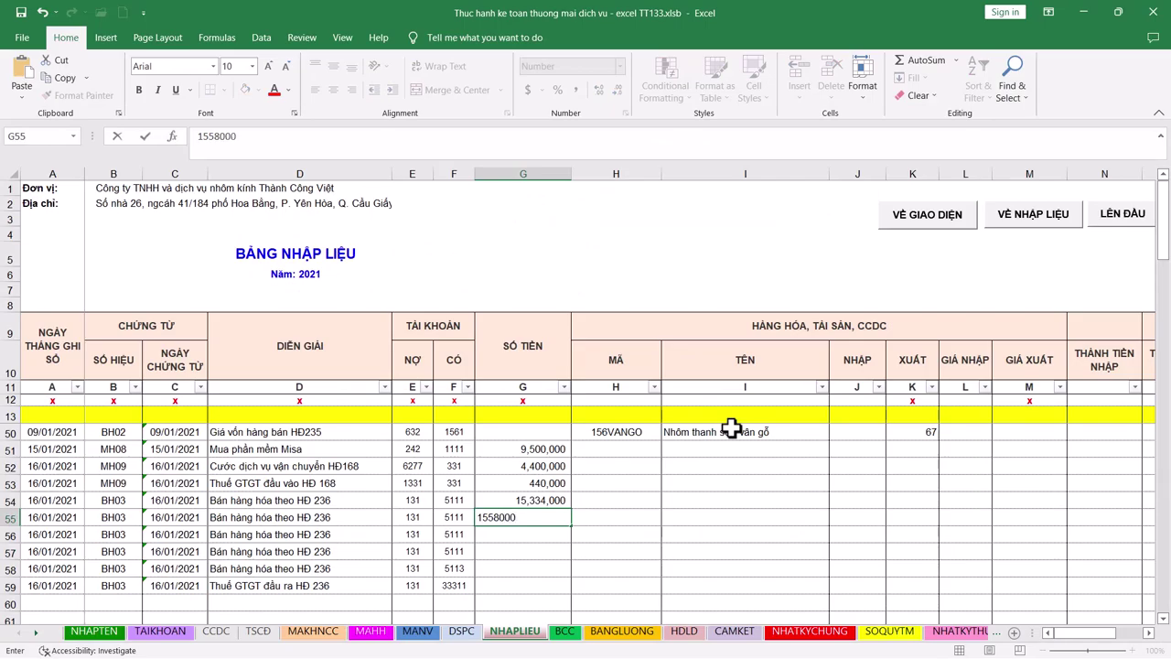
pyautogui.hotkey('alt', 'Tab')
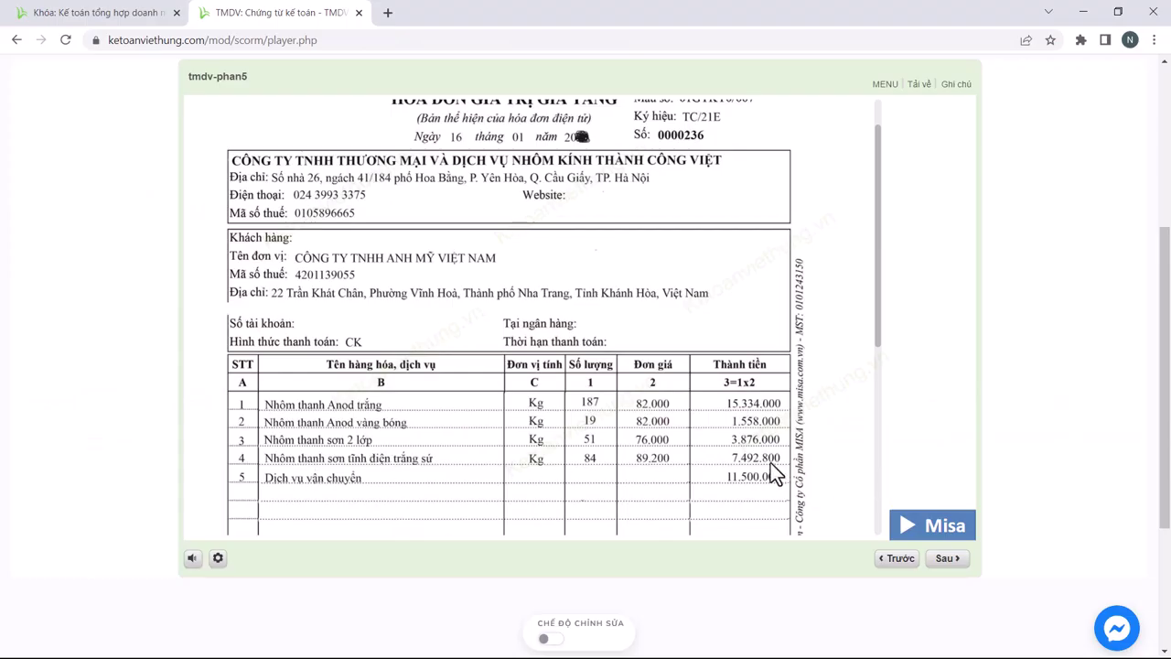
pyautogui.hotkey('alt', 'Tab')
pyautogui.press('Return')
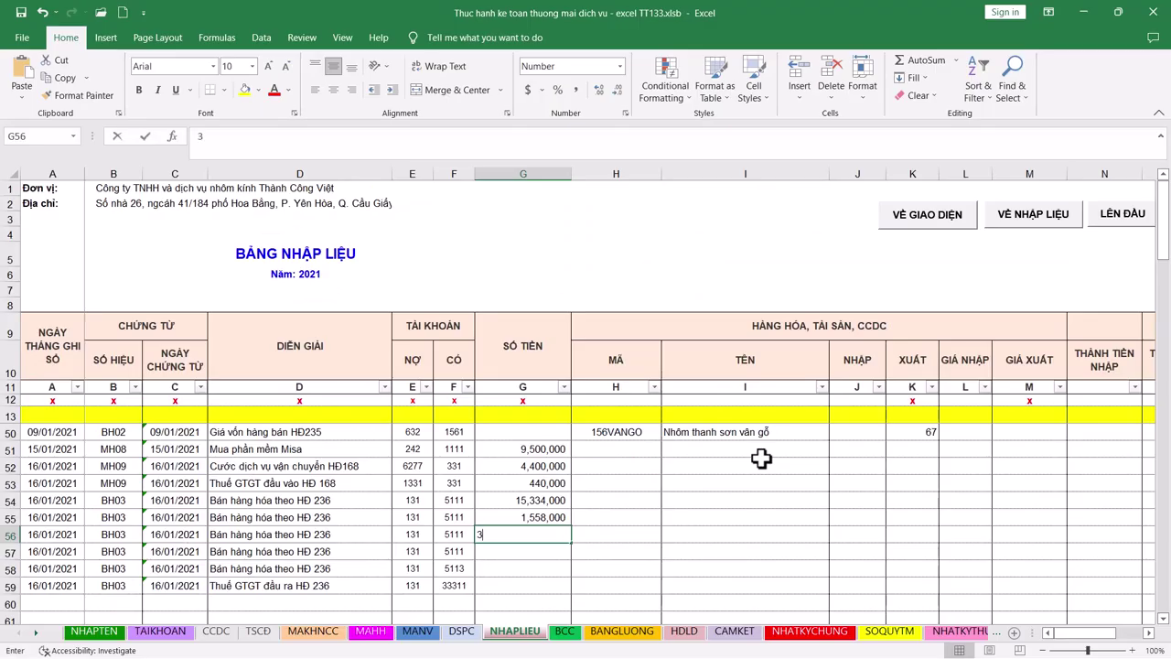
# Enter amounts 3,876,000, 7,492,800 and 11,500,000, then locate the invoice's VAT total
pyautogui.write('3.876.000')
pyautogui.hotkey('alt', 'Tab')
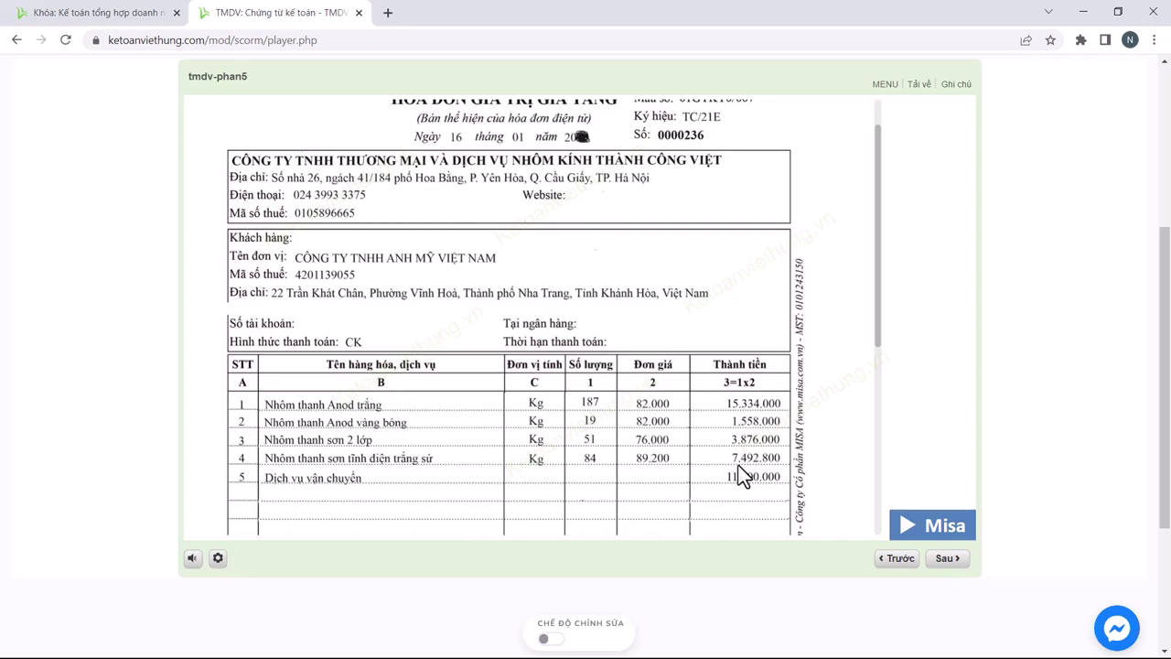
pyautogui.hotkey('alt', 'Tab')
pyautogui.press('Return')
pyautogui.write('74928')
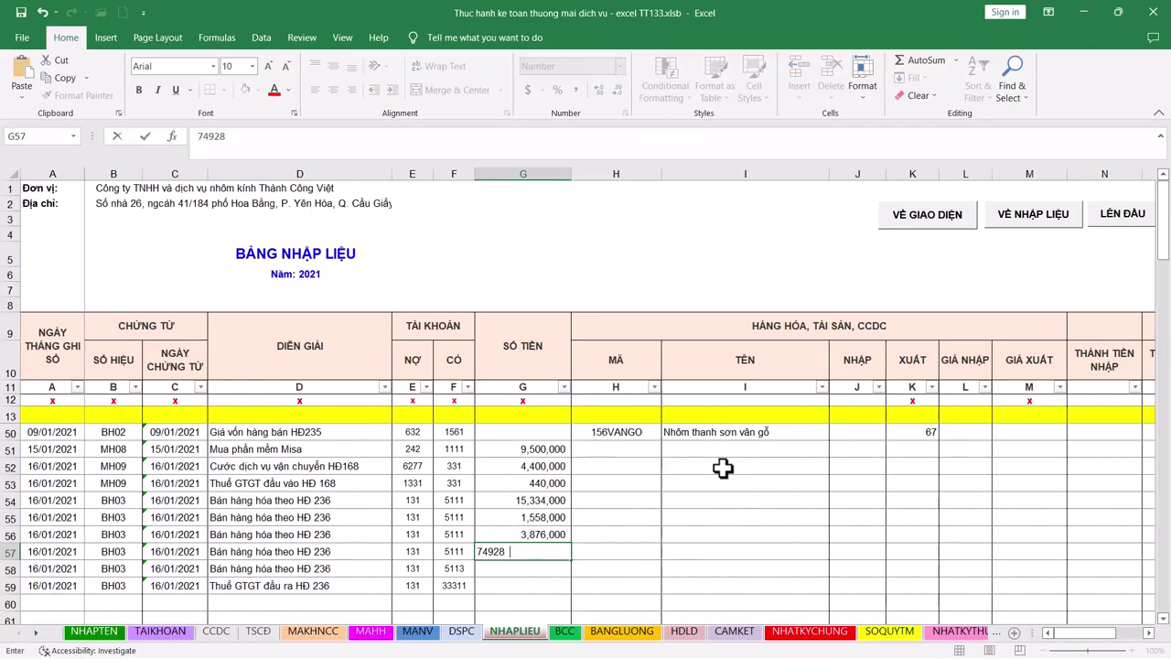
pyautogui.write('00')
pyautogui.hotkey('alt', 'Tab')
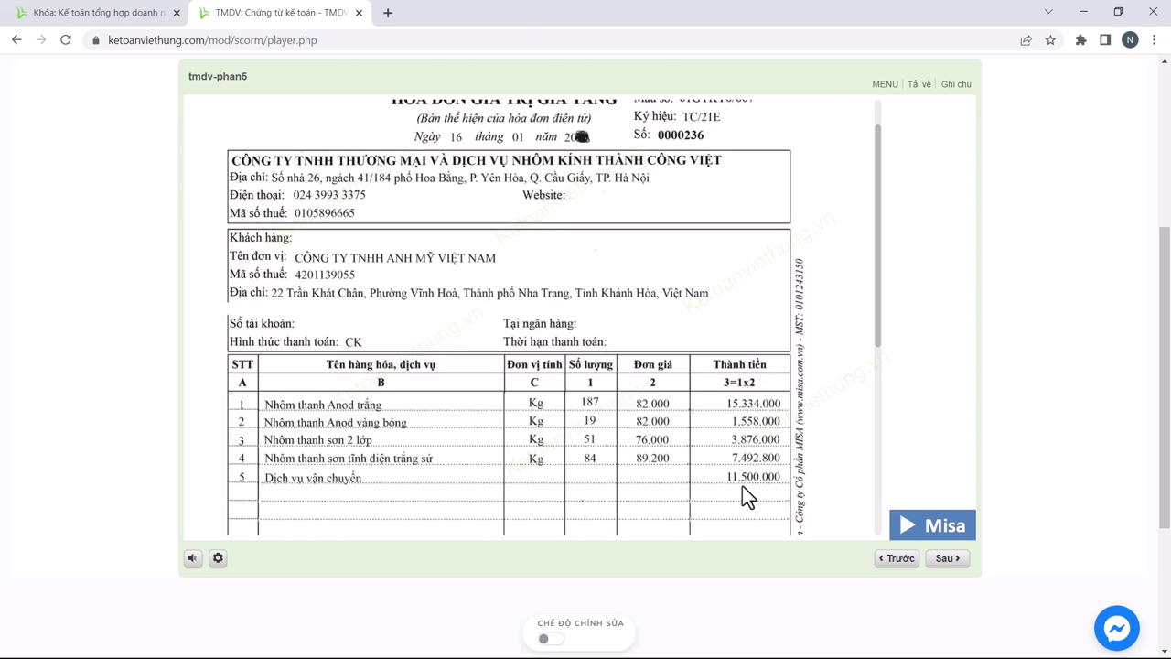
pyautogui.hotkey('alt', 'Tab')
pyautogui.write('11500')
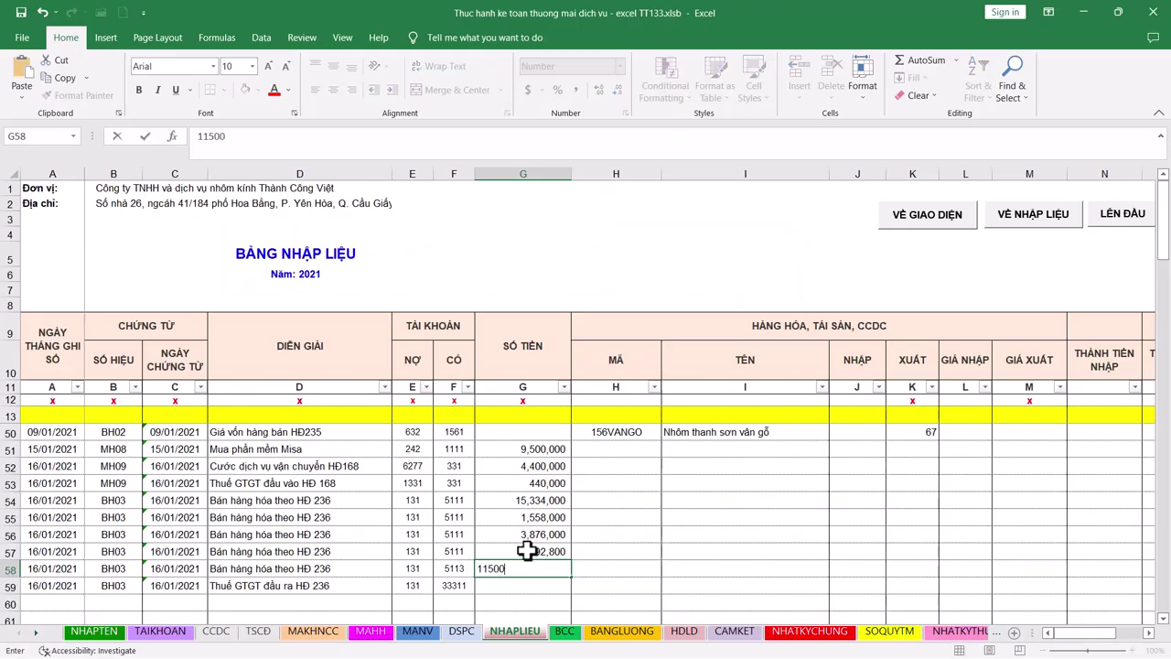
pyautogui.write('000')
pyautogui.hotkey('alt', 'Tab')
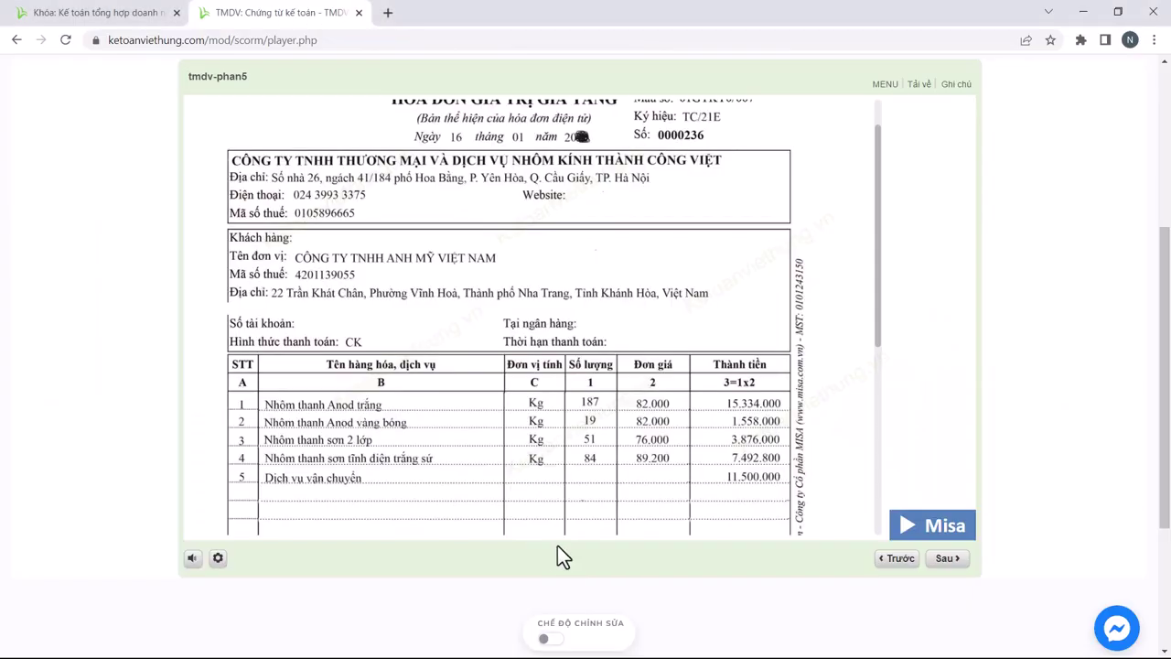
pyautogui.moveTo(881, 337); pyautogui.dragTo(878, 439)
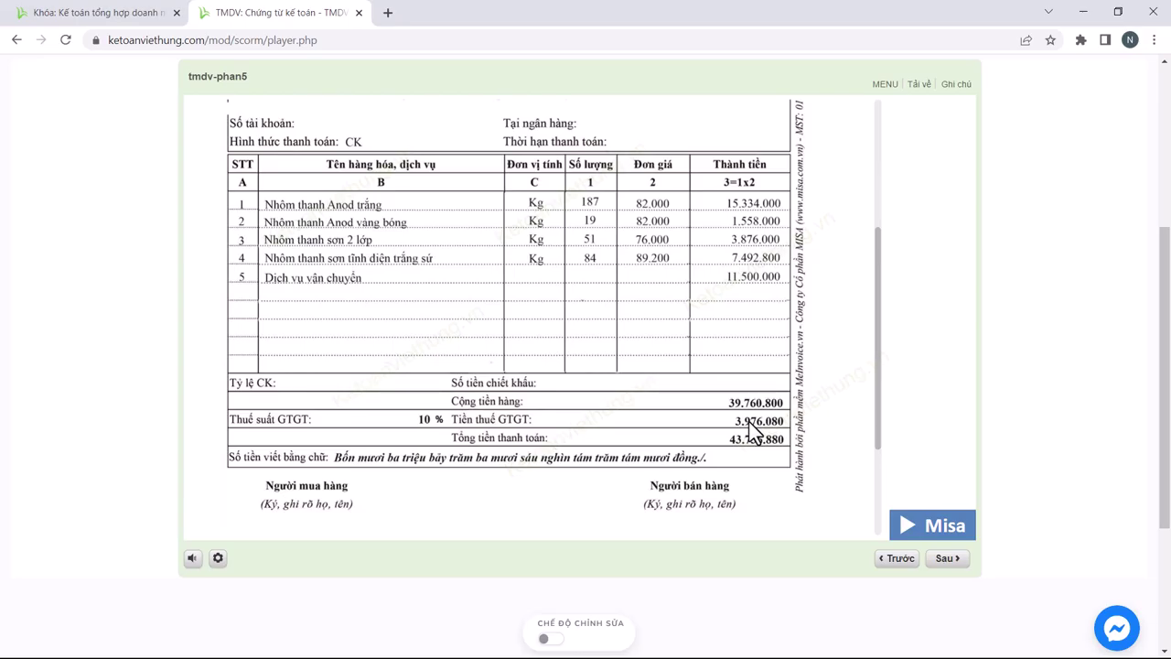
# Enter output VAT 3,976,080 in row 59 and select the six amounts to check their sum
pyautogui.hotkey('alt', 'Tab')
pyautogui.press('Return')
pyautogui.write('397')
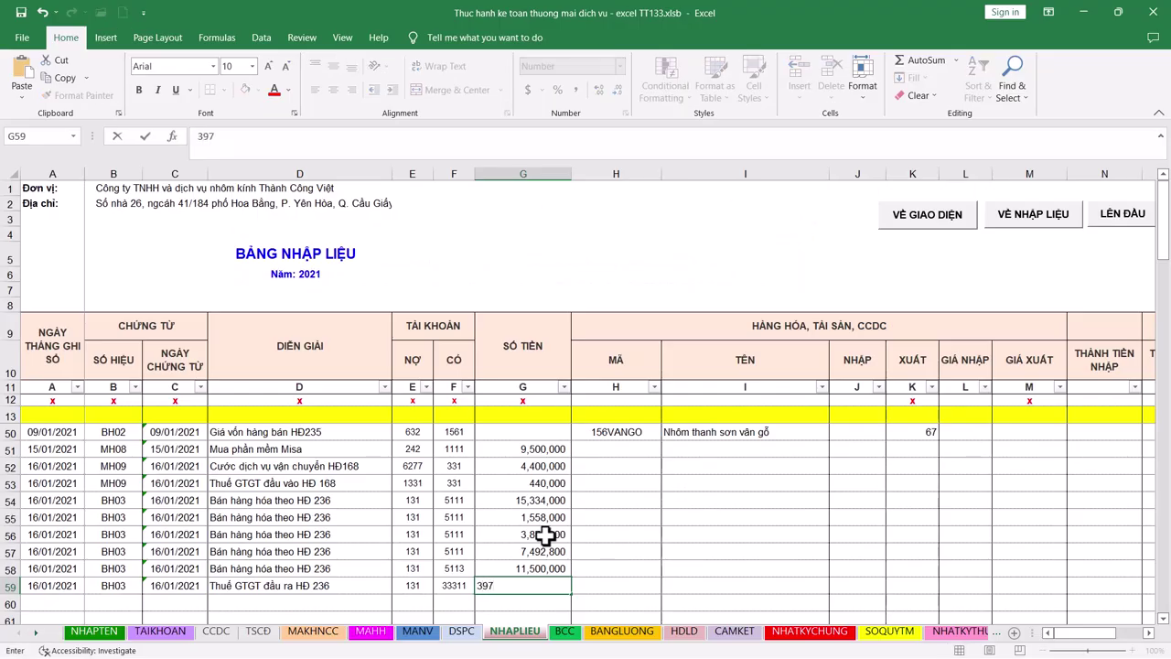
pyautogui.write('80')
pyautogui.press('Tab')
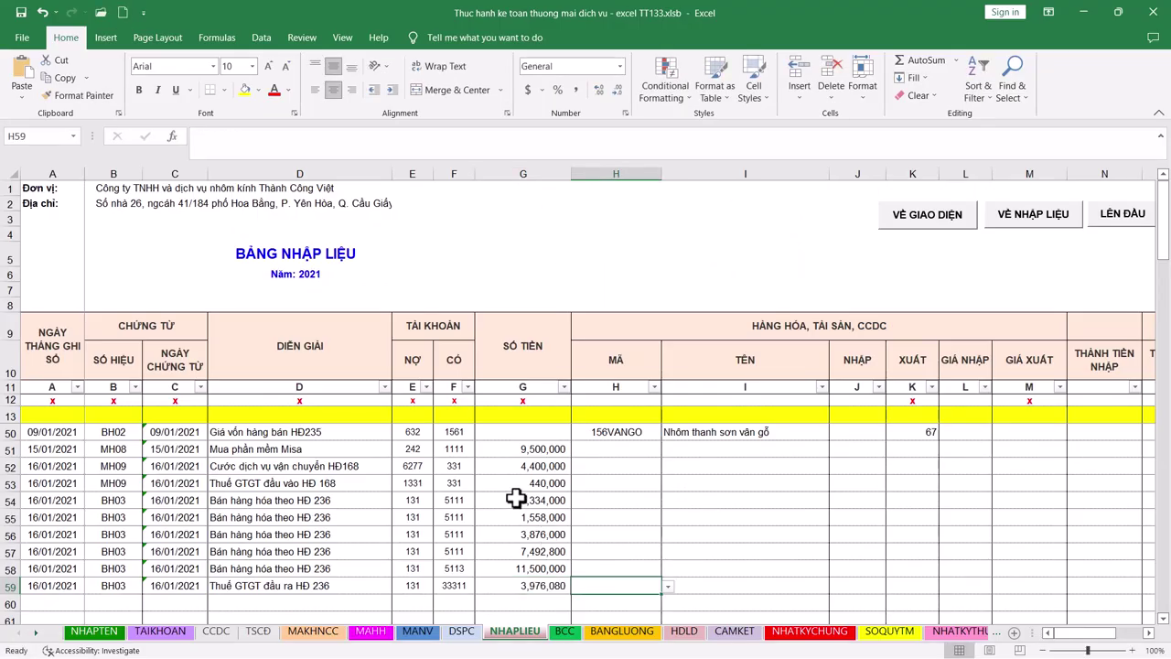
pyautogui.moveTo(519, 499); pyautogui.dragTo(522, 586)
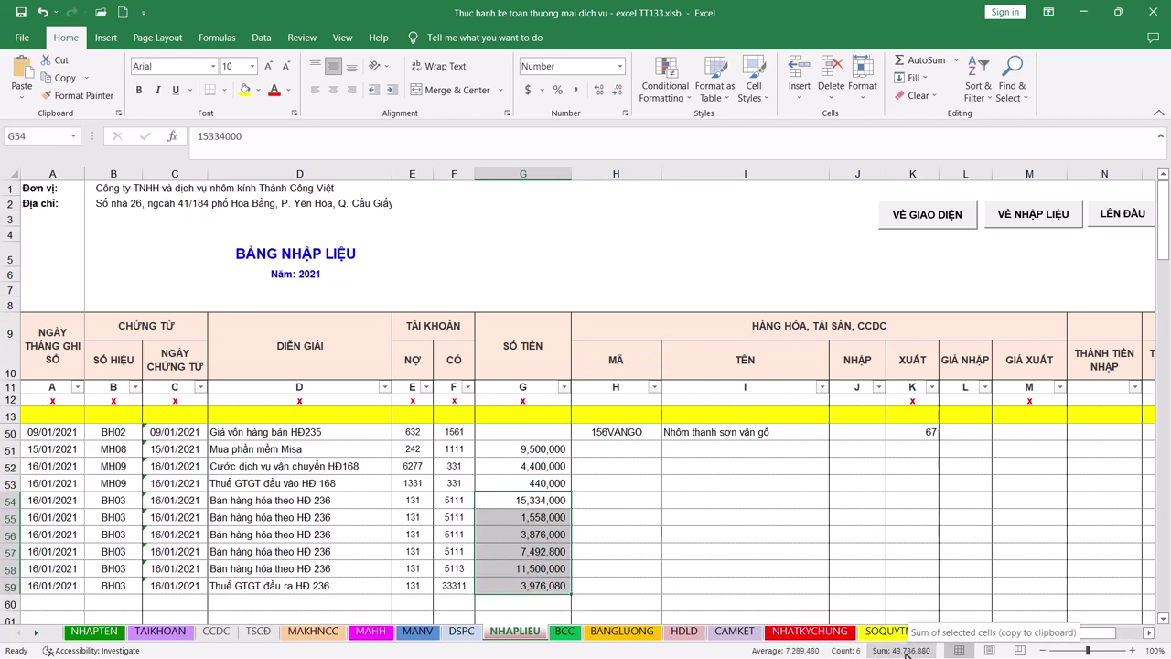
# Compare the 43,736,880 total with the invoice and scroll to the customer columns
pyautogui.hotkey('alt', 'Tab')
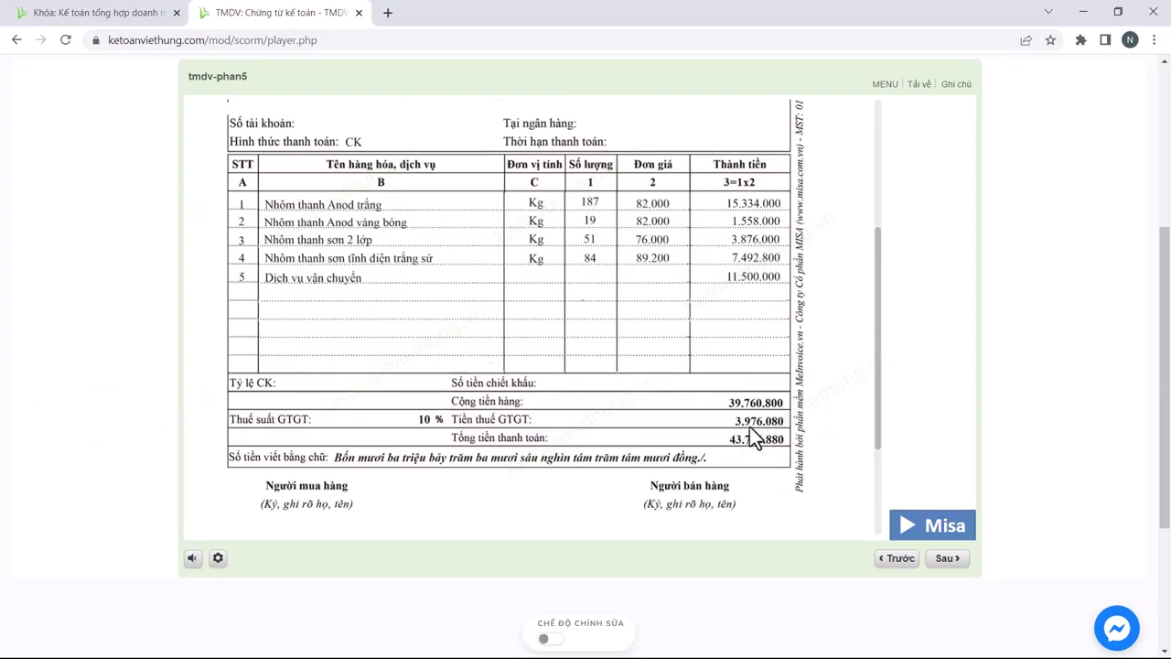
pyautogui.hotkey('alt', 'Tab')
pyautogui.moveTo(1076, 633); pyautogui.dragTo(1090, 633)
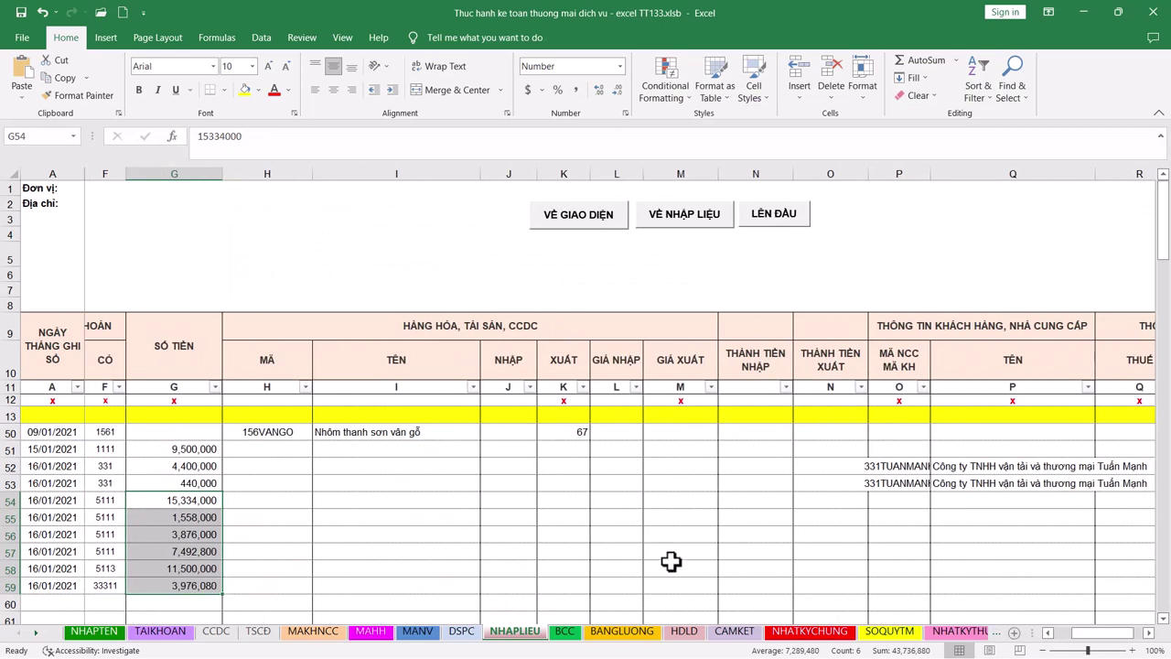
pyautogui.hotkey('alt', 'Tab')
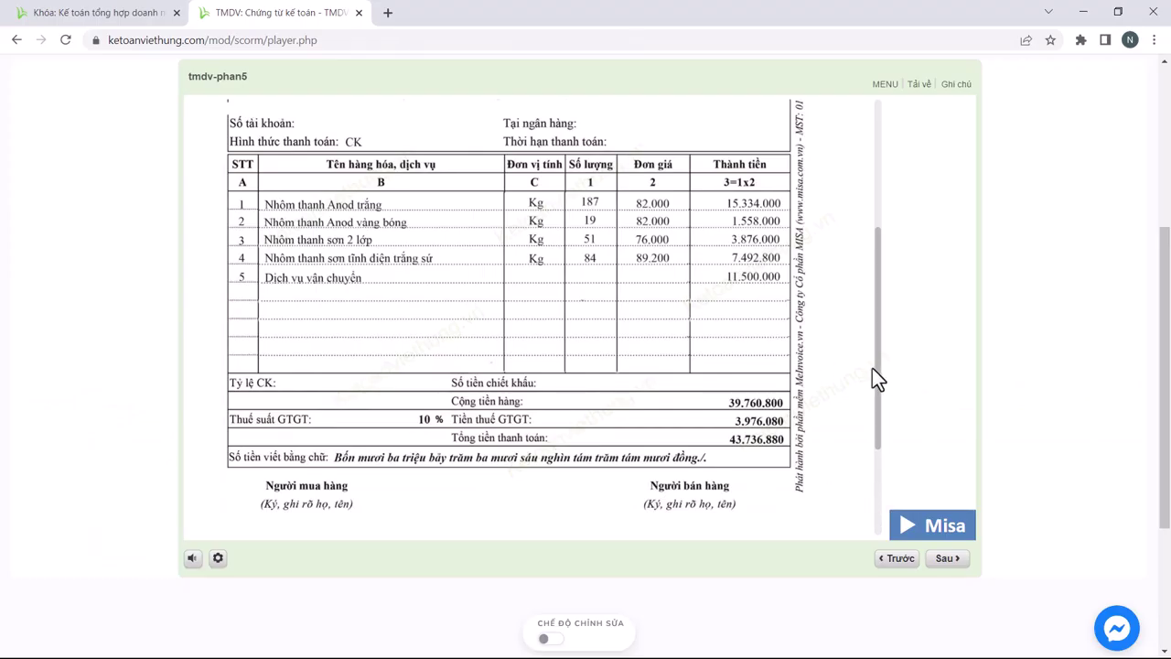
# Choose customer code 131ANHMY for rows 54 through 57
pyautogui.moveTo(883, 329); pyautogui.dragTo(876, 261)
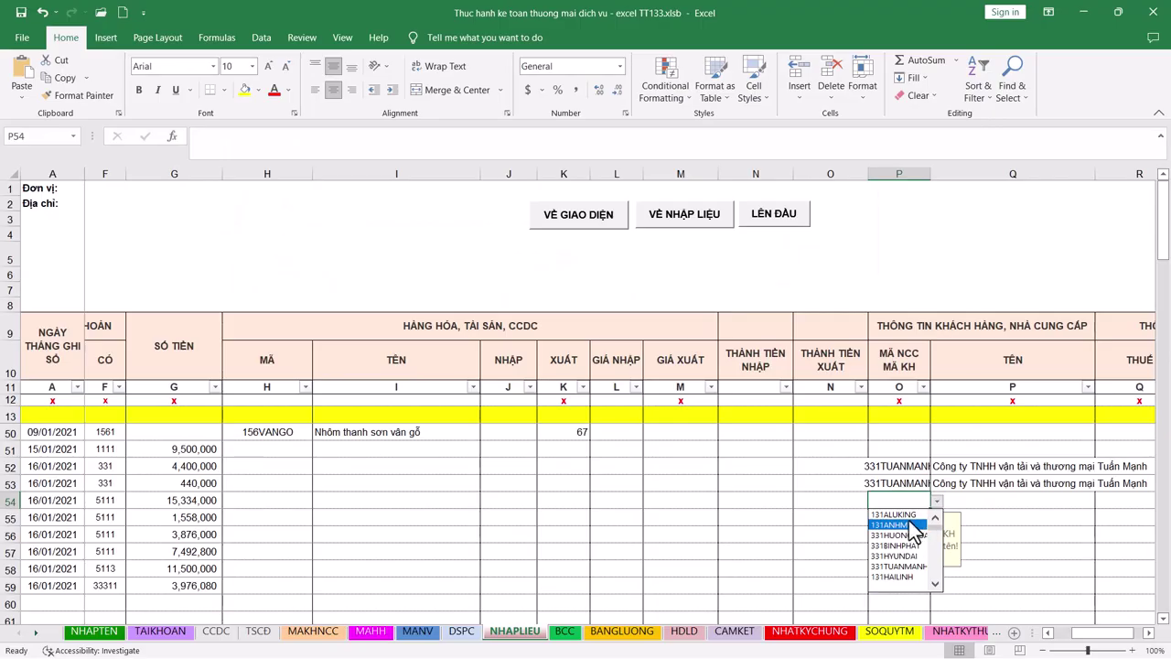
pyautogui.click(896, 523)
pyautogui.click(937, 517)
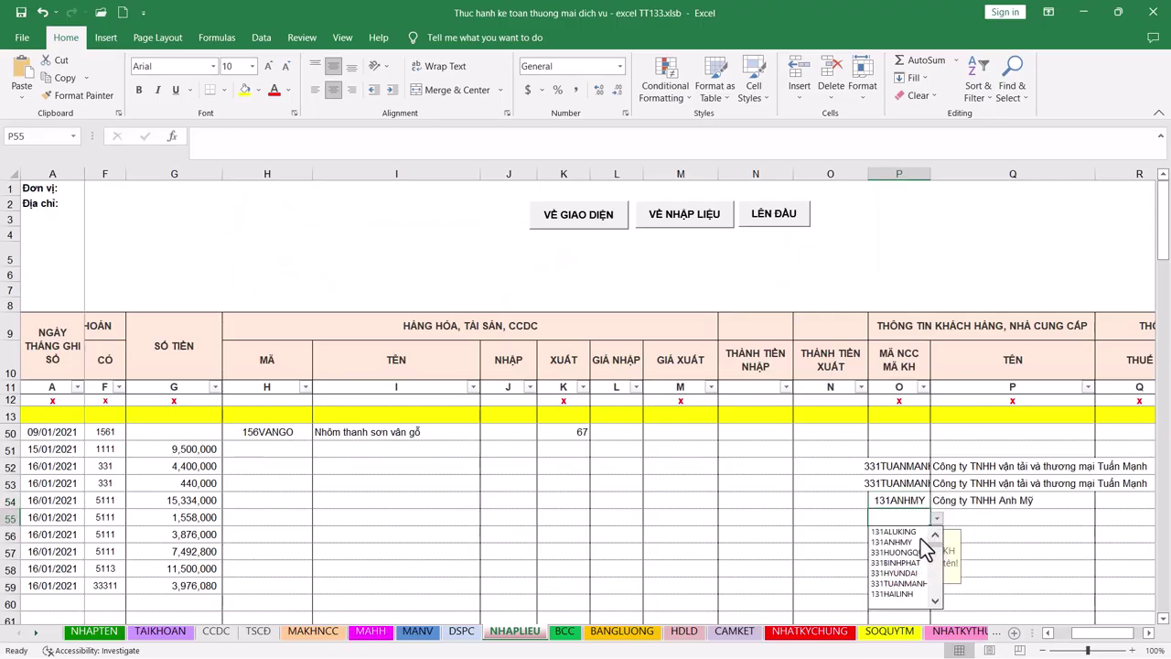
pyautogui.click(892, 539)
pyautogui.click(936, 534)
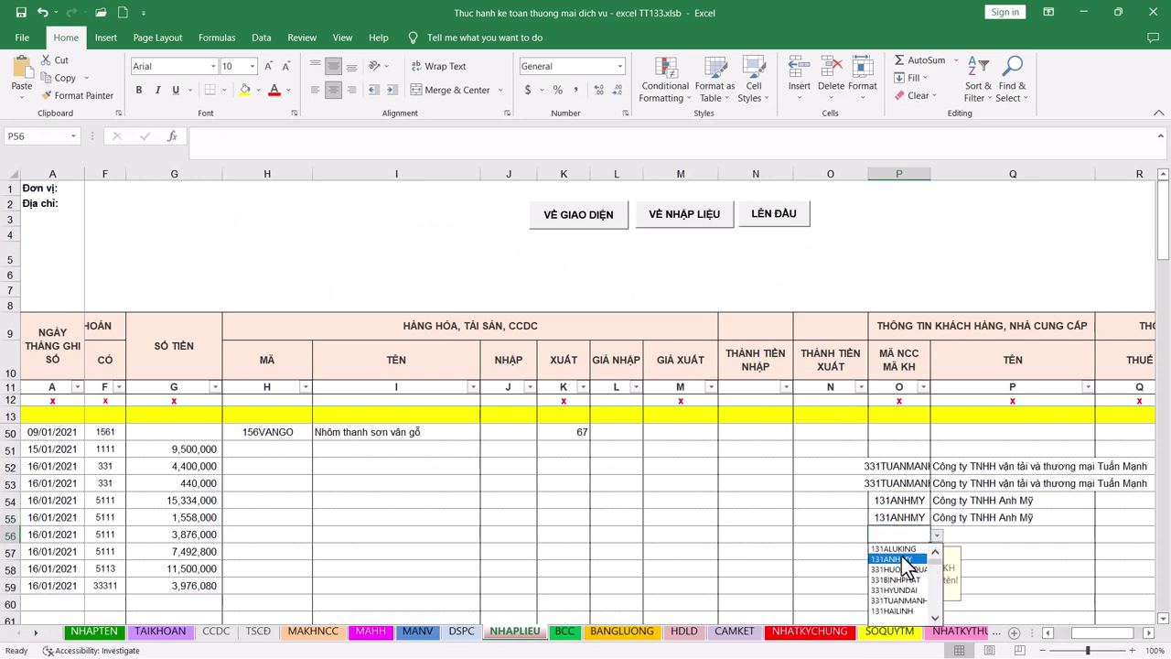
pyautogui.click(901, 559)
pyautogui.click(896, 551)
pyautogui.click(936, 552)
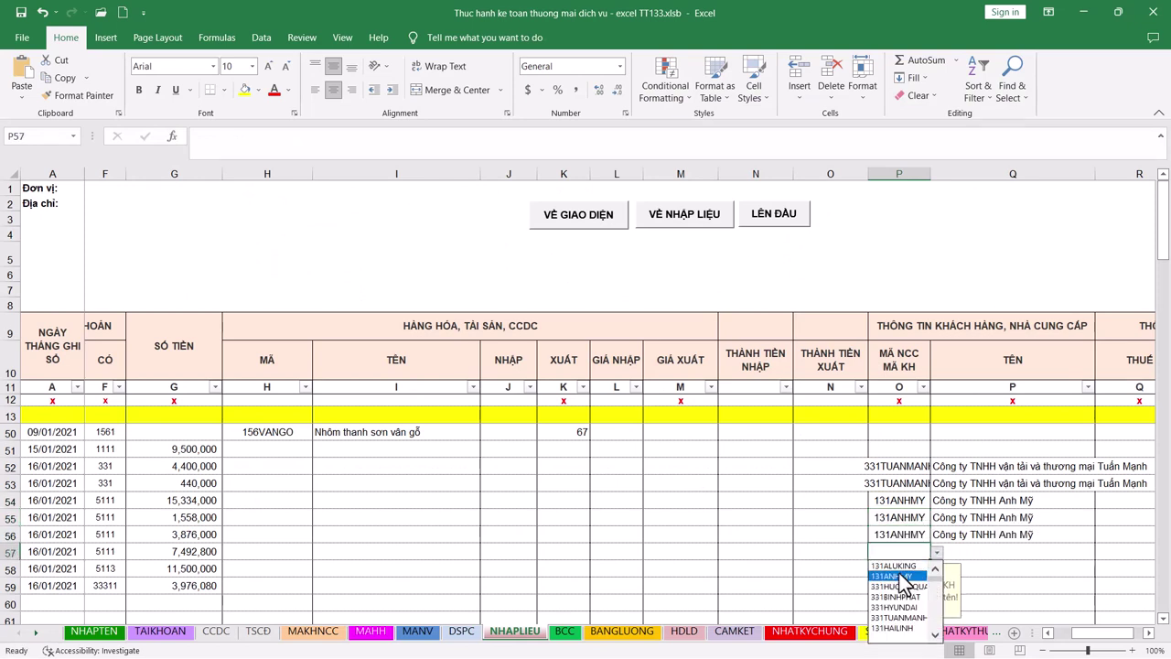
pyautogui.click(892, 575)
# Choose 131ANHMY for row 58, and leave row 59's customer code blank
pyautogui.click(891, 568)
pyautogui.click(936, 568)
pyautogui.click(891, 494)
pyautogui.click(892, 585)
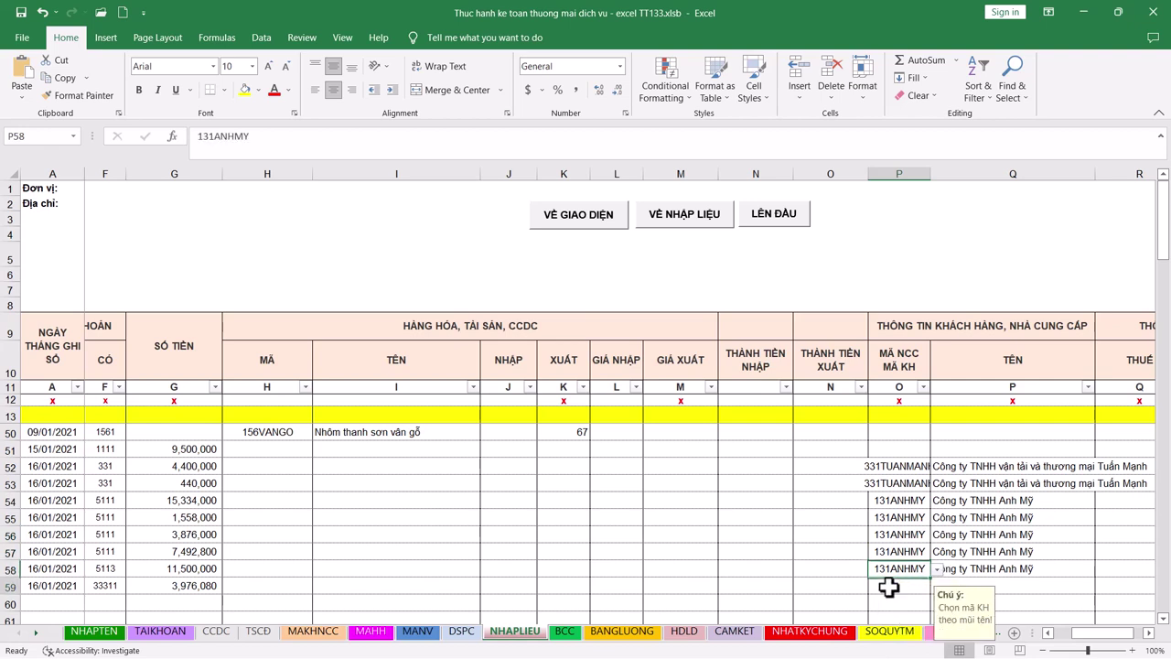
pyautogui.click(937, 585)
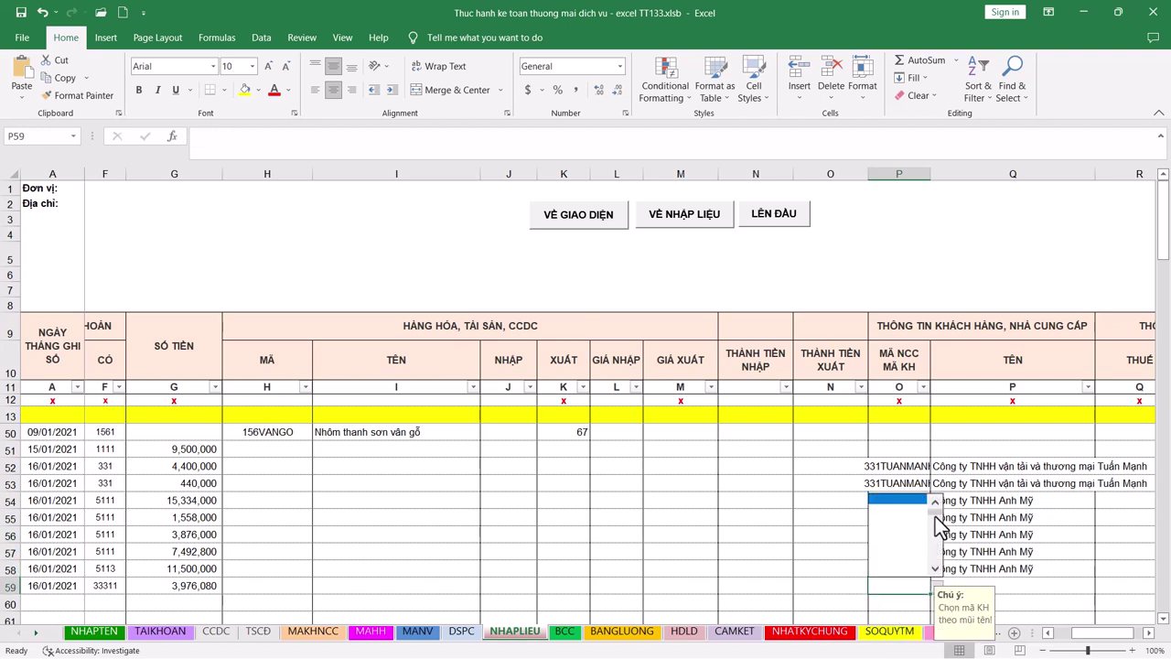
pyautogui.click(935, 501)
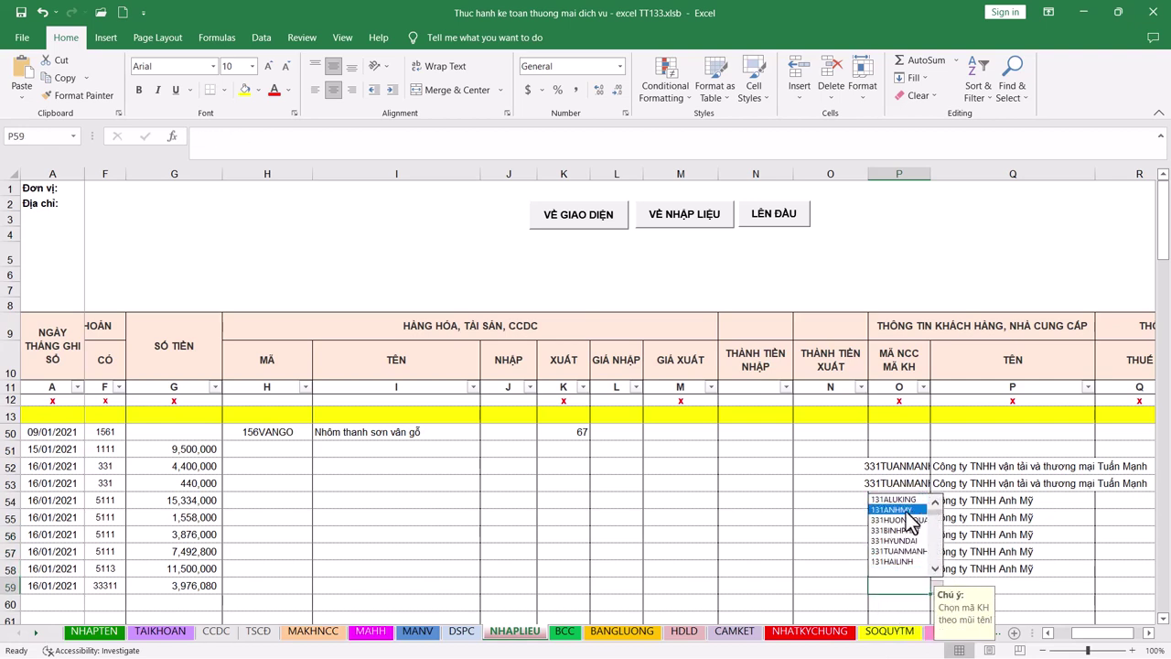
pyautogui.click(909, 518)
pyautogui.press('Tab')
# Copy the 16/01/2021 dates and BH03 vouchers from rows 54–57 into rows 60–63
pyautogui.hscroll(-3, 274, 494)
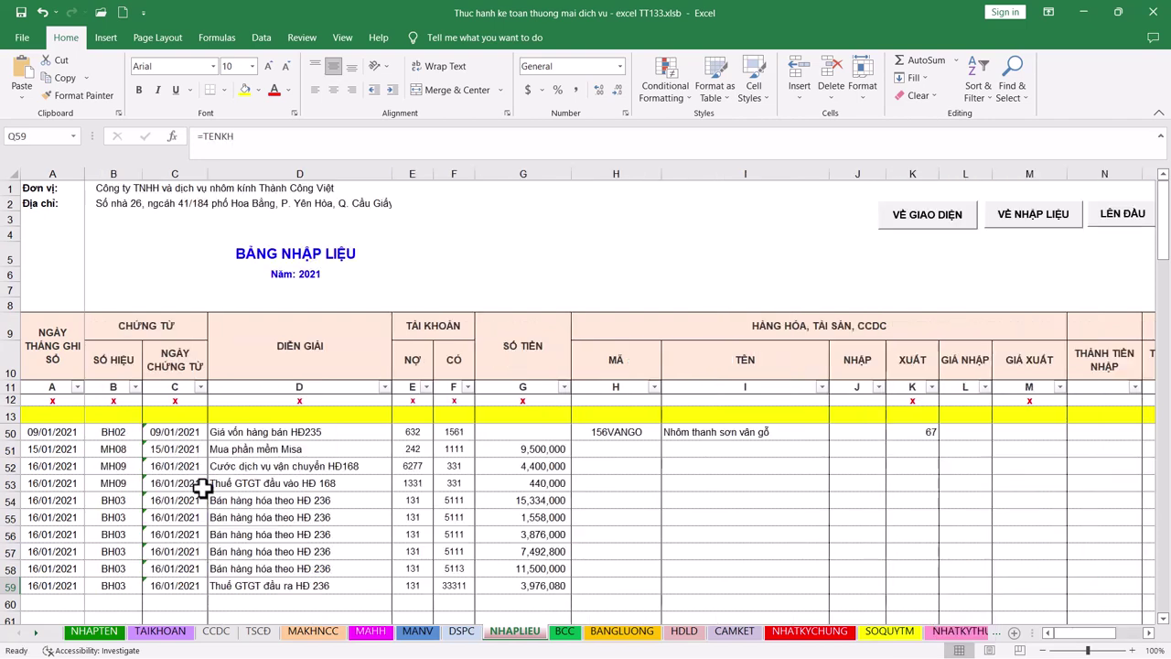
pyautogui.scroll(-1, 194, 495)
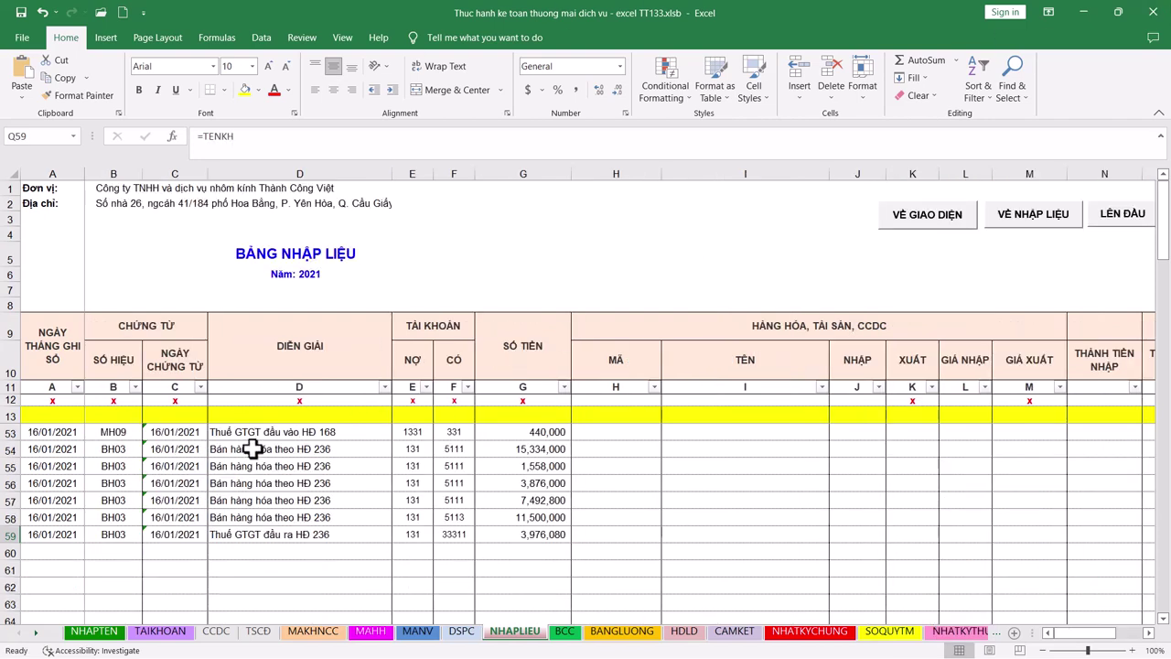
pyautogui.moveTo(46, 448); pyautogui.dragTo(170, 485)
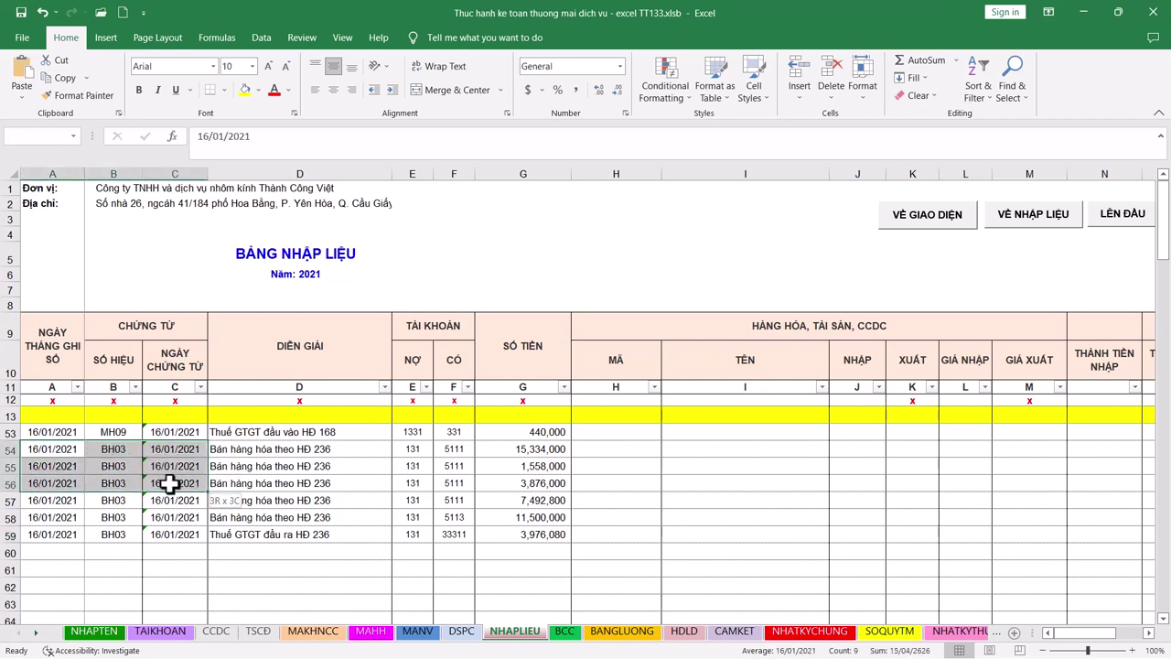
pyautogui.moveTo(170, 485); pyautogui.dragTo(165, 499)
pyautogui.hotkey('ctrl', 'c')
pyautogui.click(48, 551)
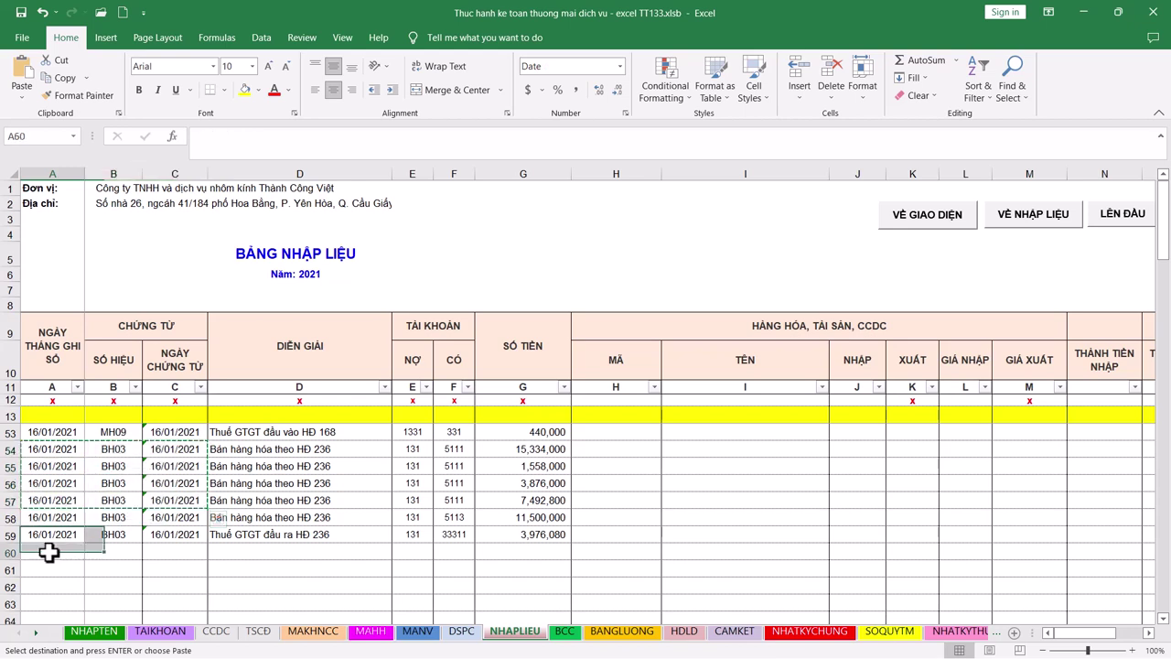
pyautogui.hotkey('ctrl', 'v')
# Describe row 60 as 'Giá vốn hàng bán HĐ236' and copy it to rows 61–63
pyautogui.click(242, 552)
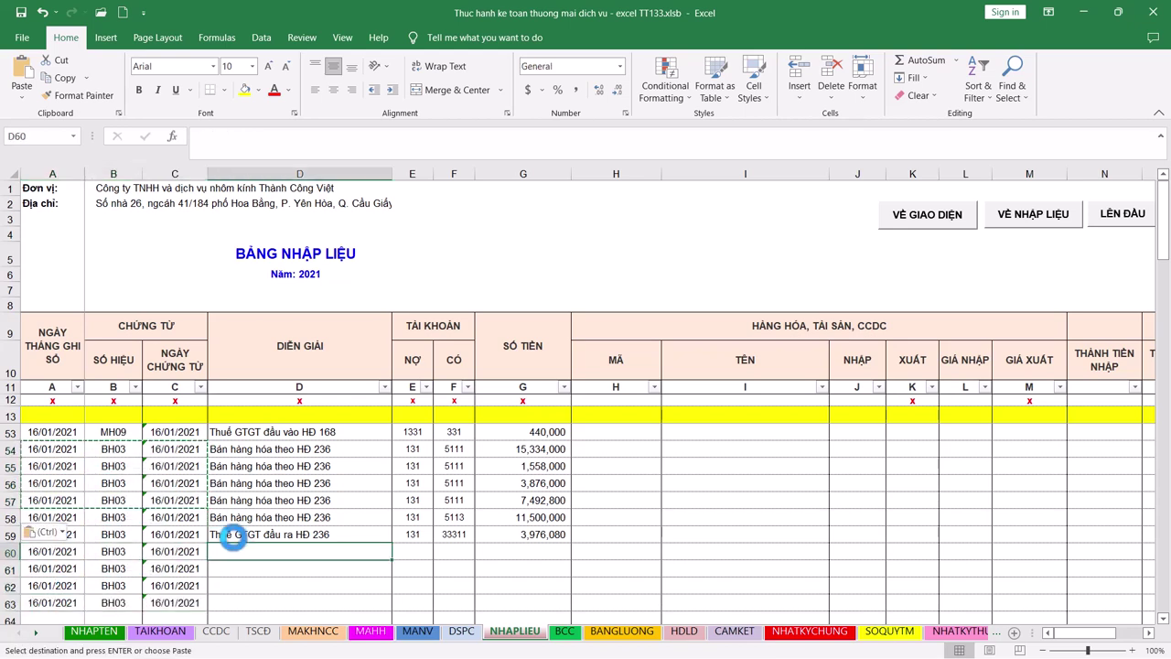
pyautogui.write('Giá vốn')
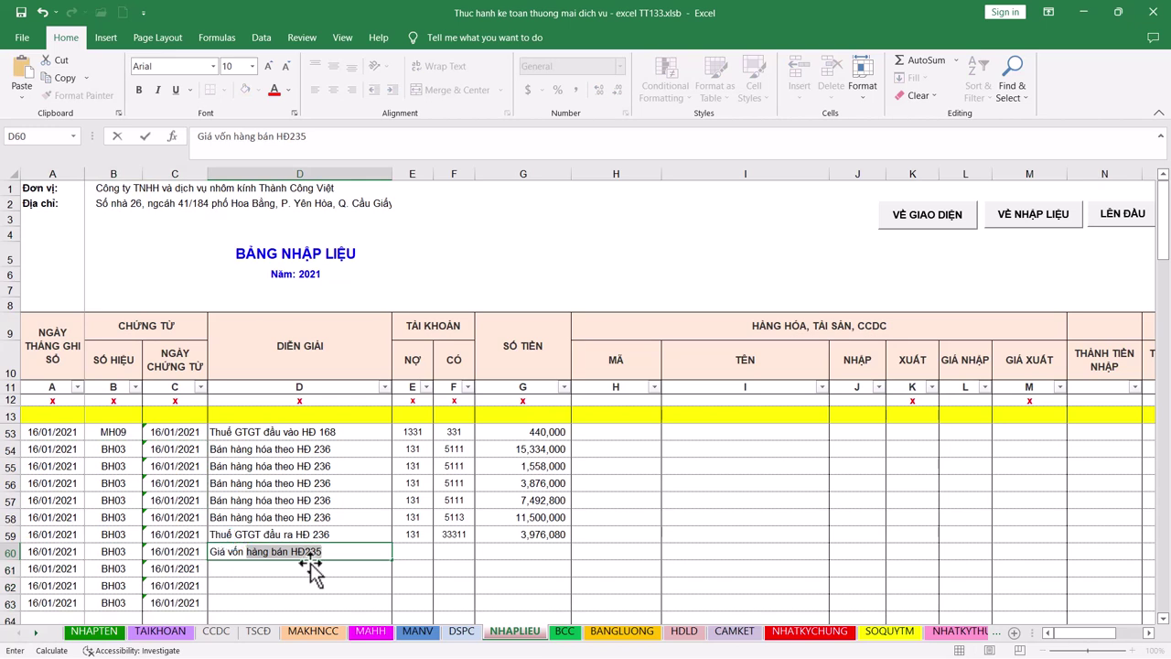
pyautogui.click(345, 552)
pyautogui.write('6')
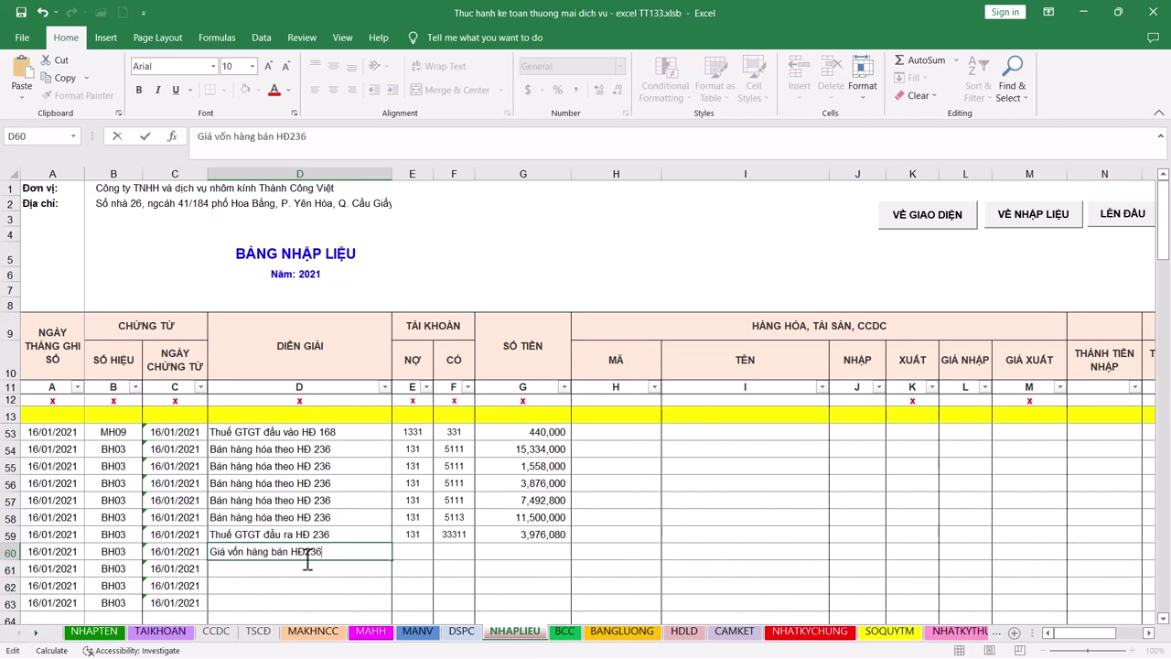
pyautogui.hotkey('ctrl', 'Return')
pyautogui.hotkey('ctrl', 'c')
pyautogui.moveTo(342, 604); pyautogui.dragTo(297, 570)
pyautogui.hotkey('ctrl', 'v')
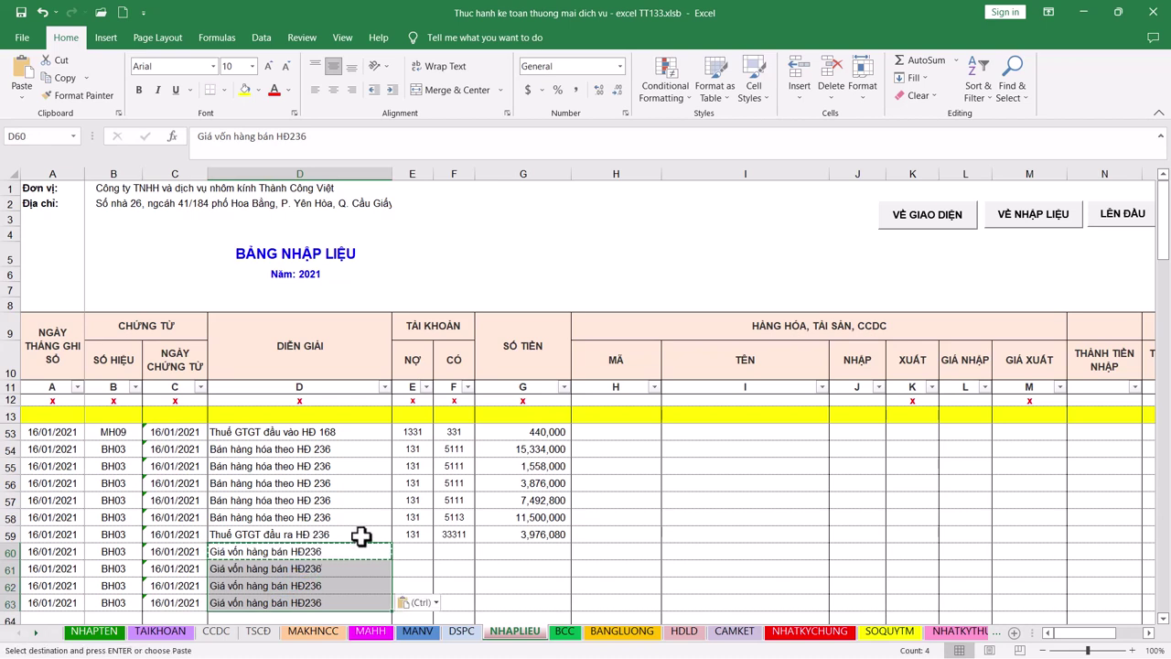
# Set rows 60 and 61 to debit account 632 and credit account 1561 from the dropdowns
pyautogui.click(401, 550)
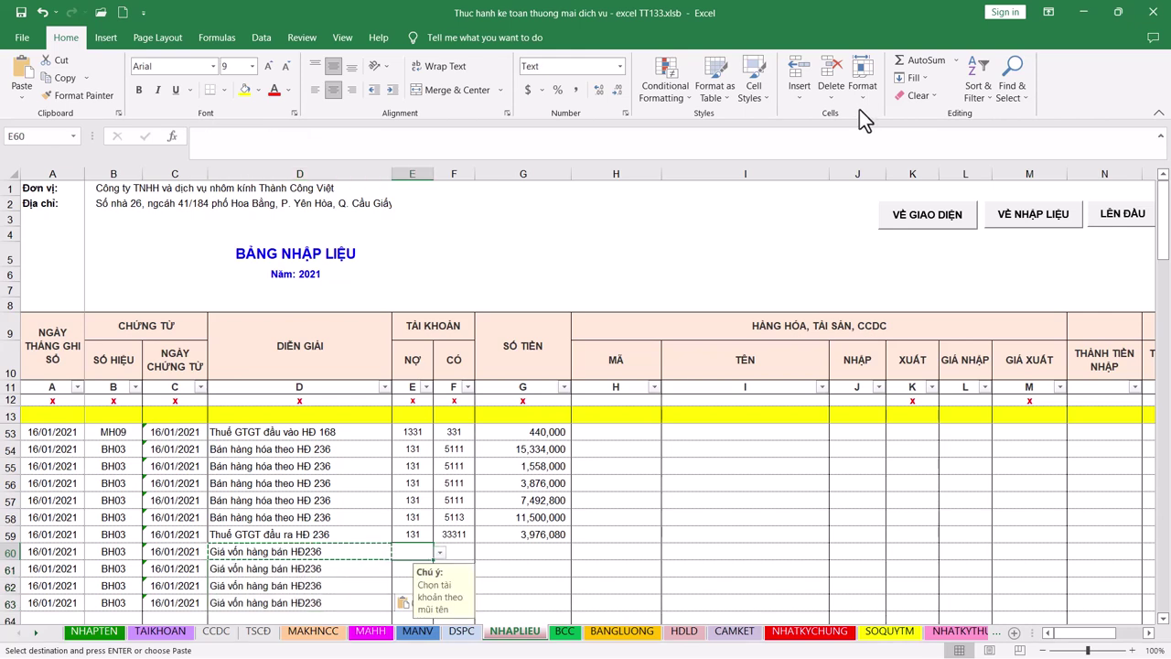
pyautogui.click(440, 553)
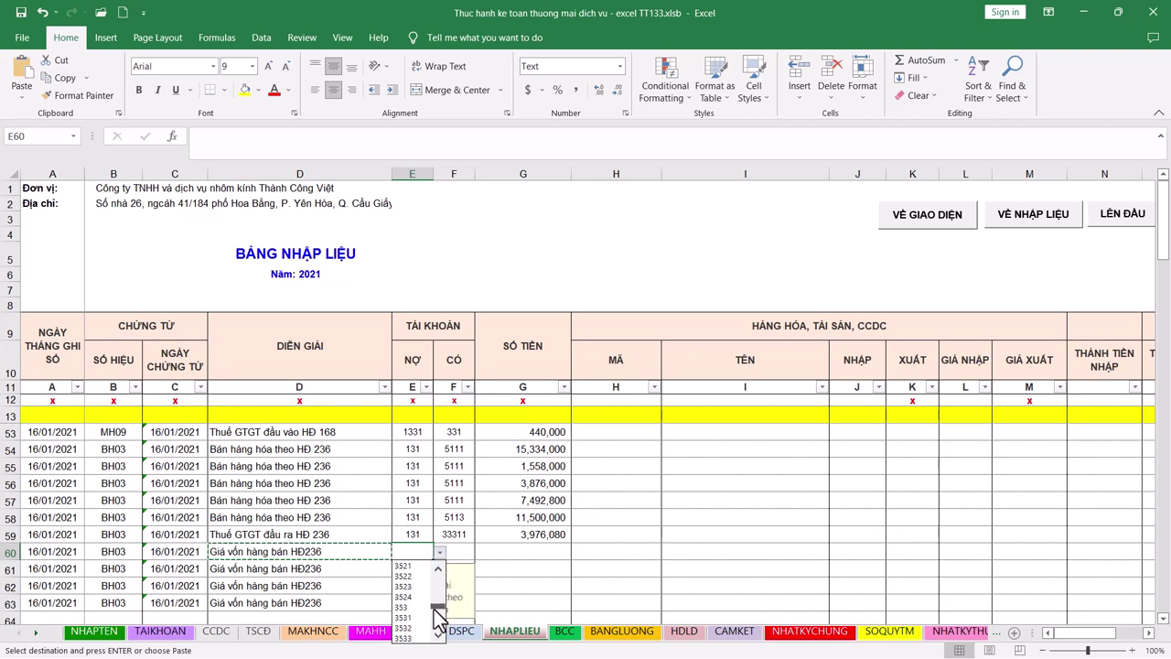
pyautogui.moveTo(436, 614); pyautogui.dragTo(437, 633)
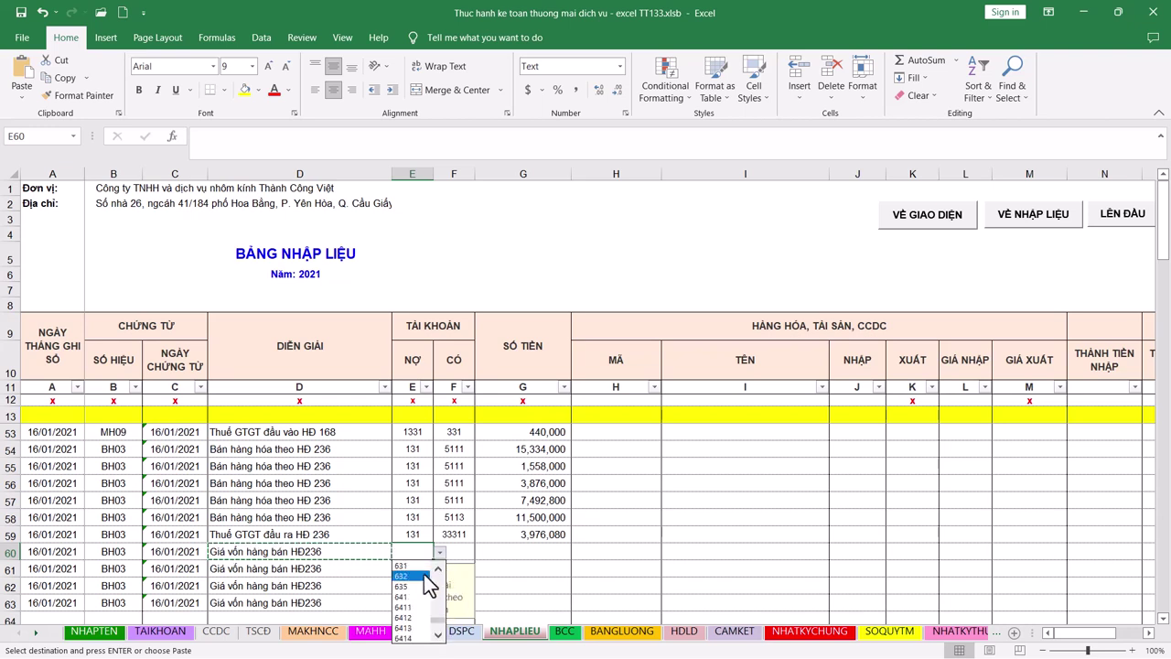
pyautogui.click(423, 585)
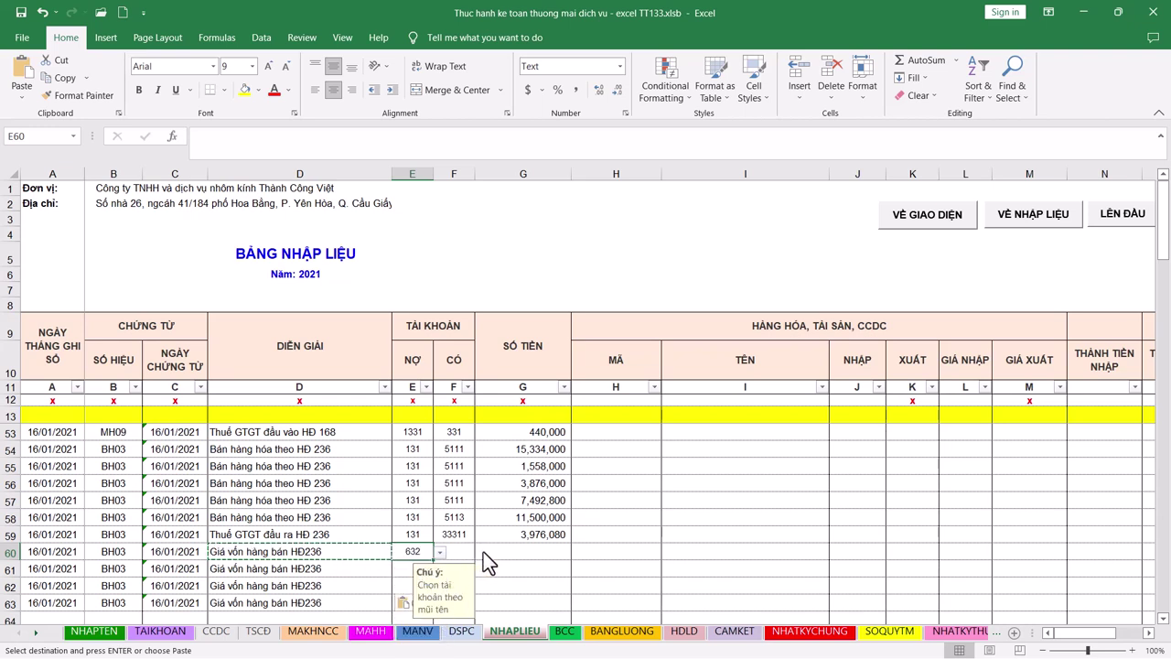
pyautogui.click(463, 552)
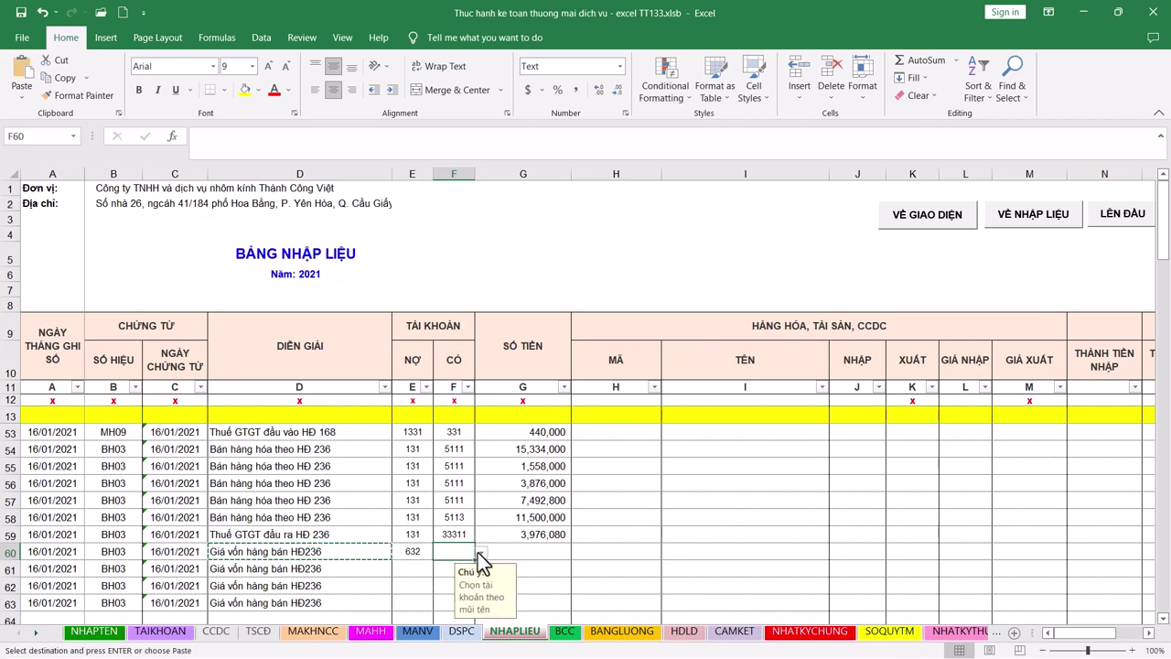
pyautogui.click(481, 552)
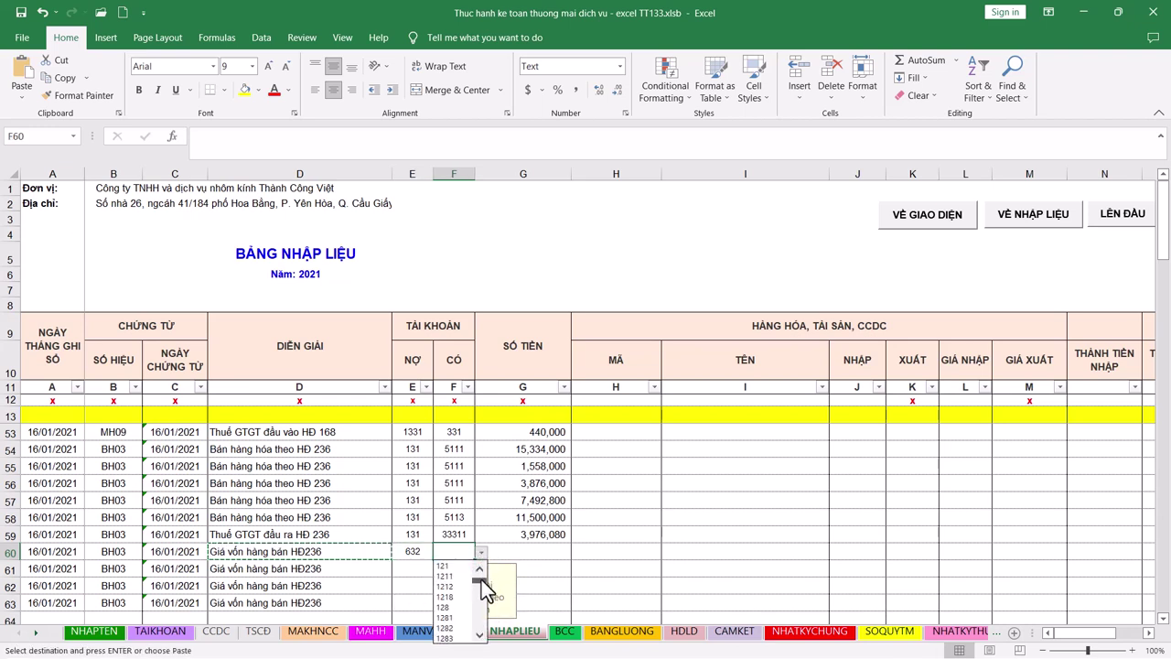
pyautogui.scroll(-6, 481, 590)
pyautogui.click(455, 638)
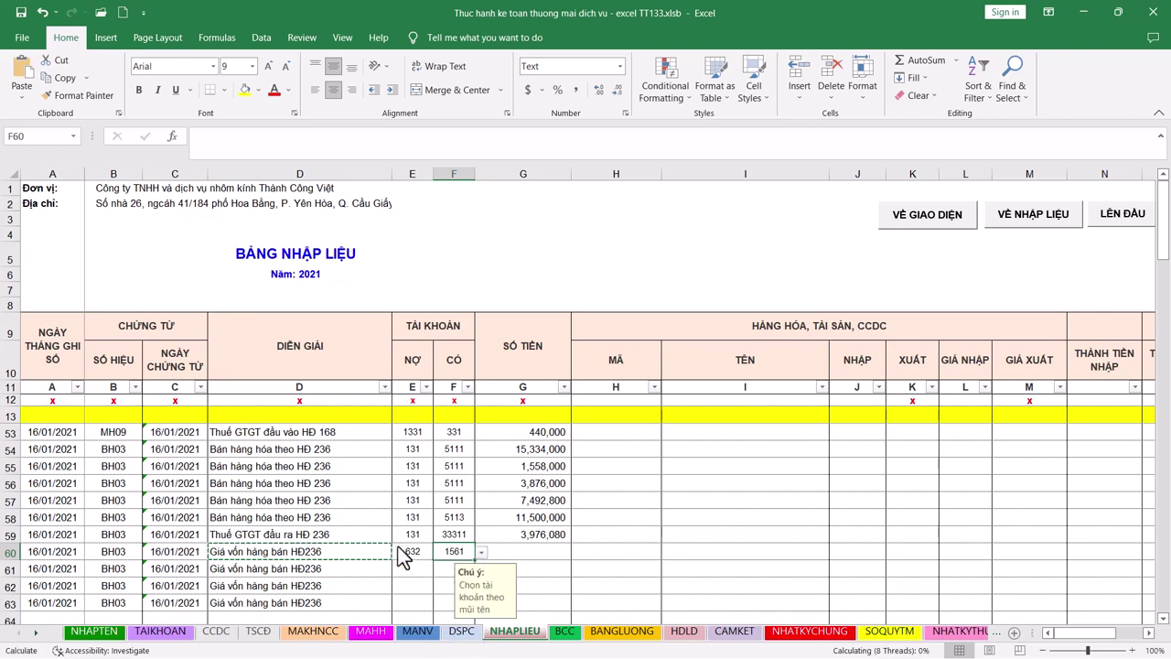
pyautogui.click(421, 568)
pyautogui.click(439, 569)
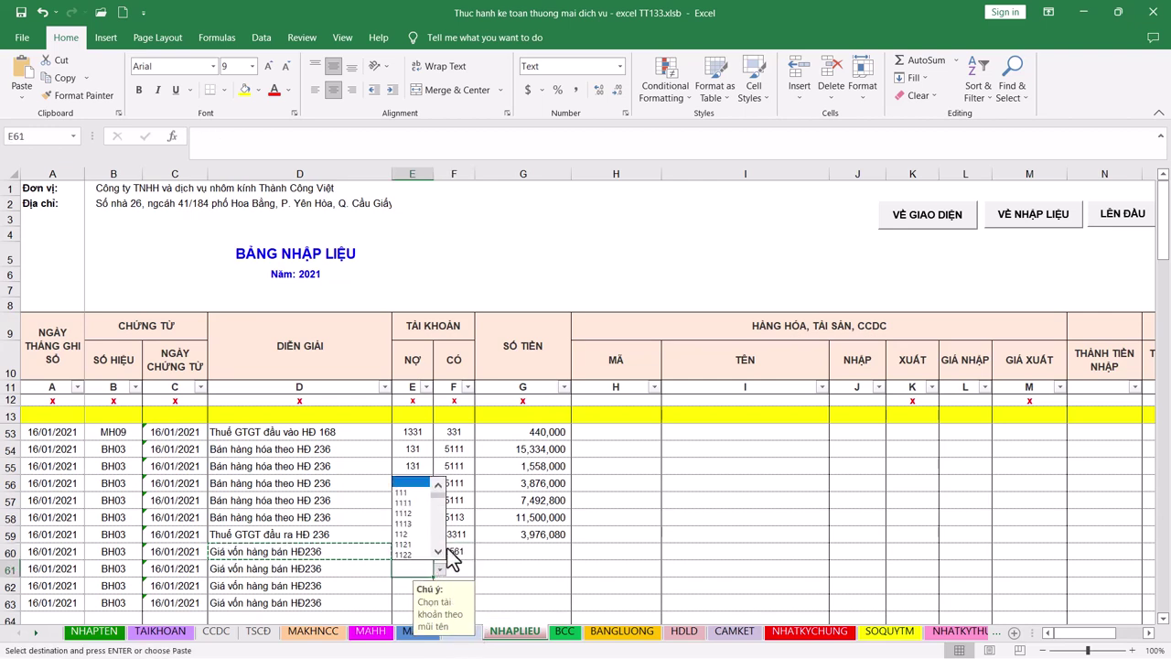
pyautogui.click(434, 532)
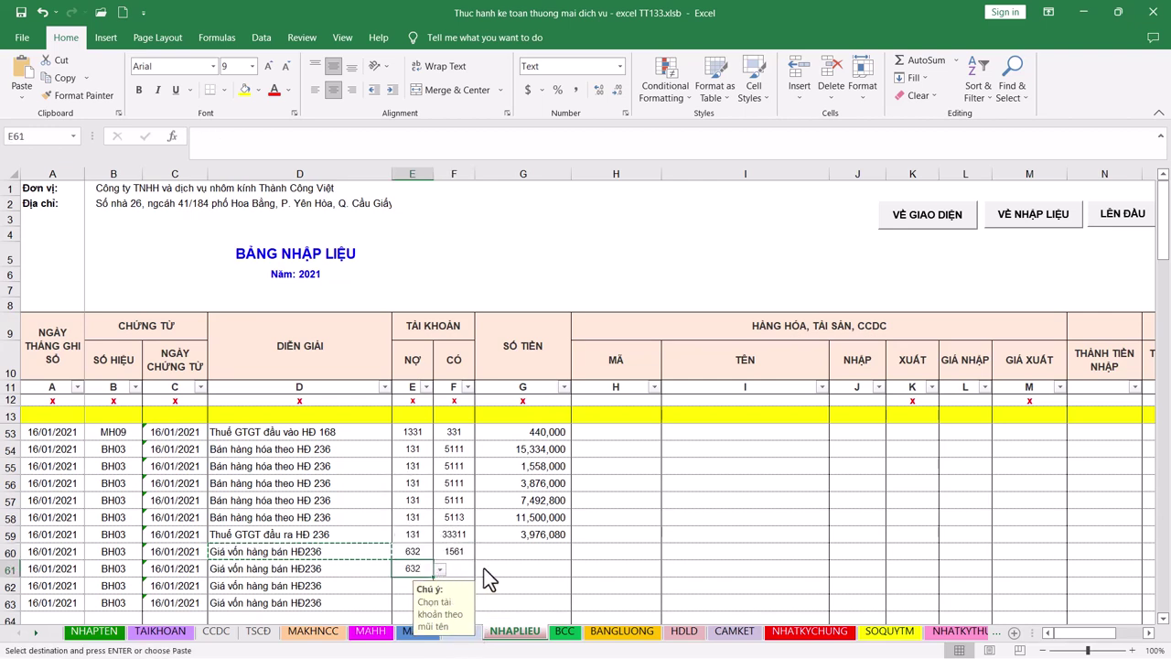
pyautogui.click(475, 569)
pyautogui.click(481, 569)
pyautogui.moveTo(481, 485); pyautogui.dragTo(477, 502)
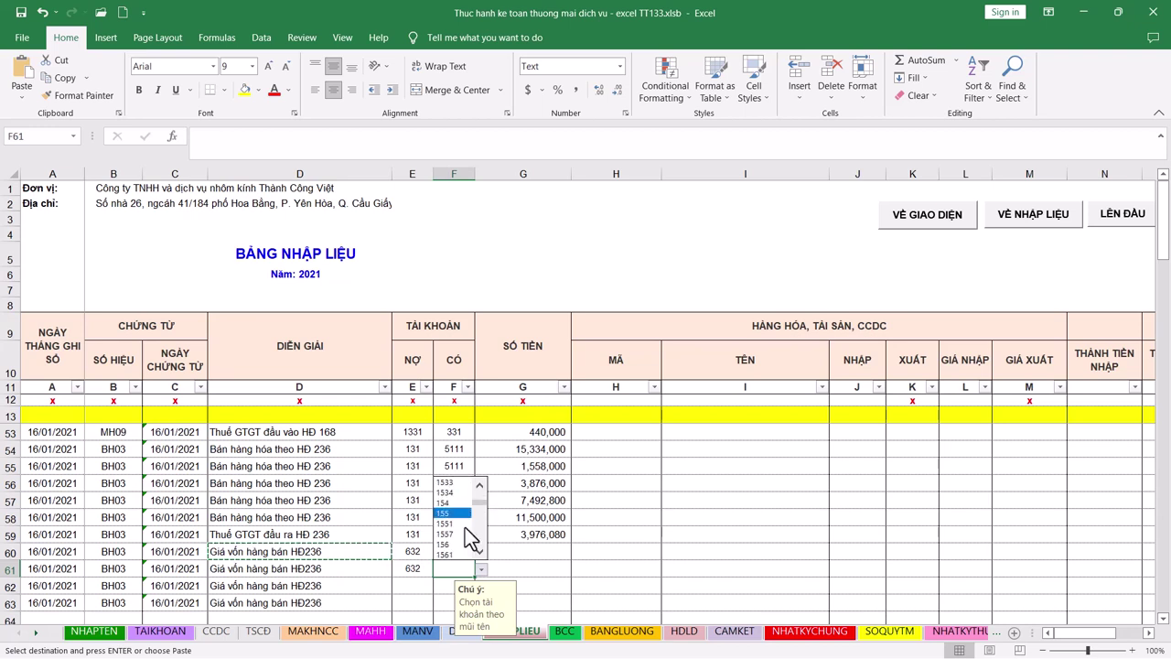
pyautogui.click(445, 555)
# Set rows 62 and 63 to debit account 632 and credit account 1561 as well
pyautogui.click(419, 586)
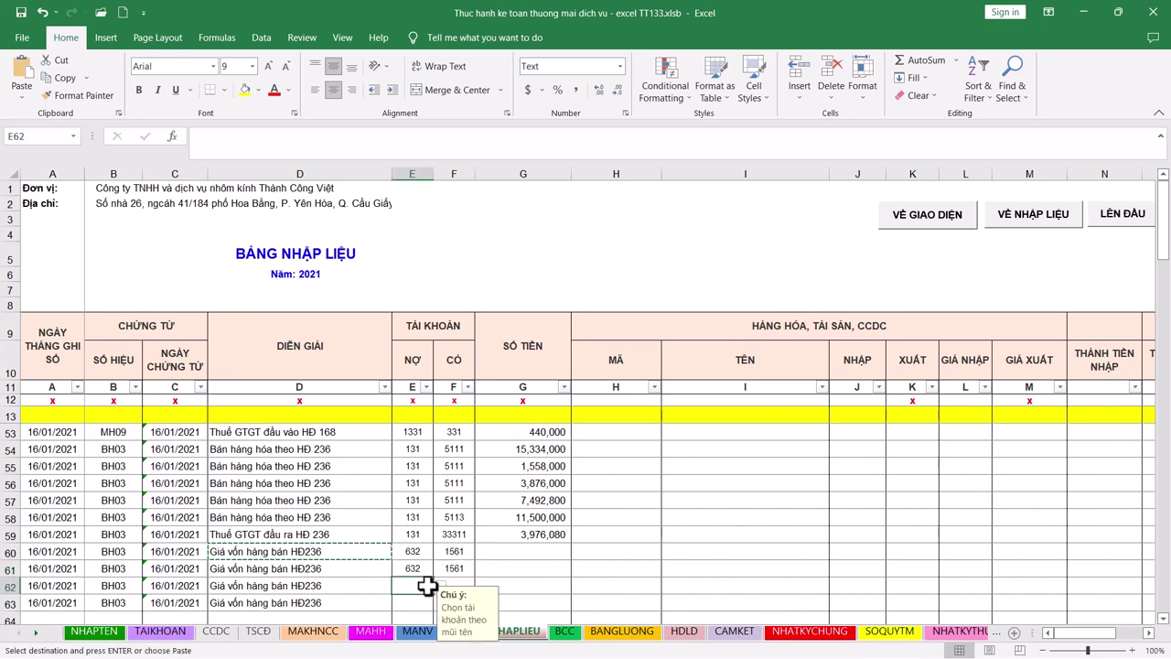
pyautogui.click(440, 586)
pyautogui.click(426, 519)
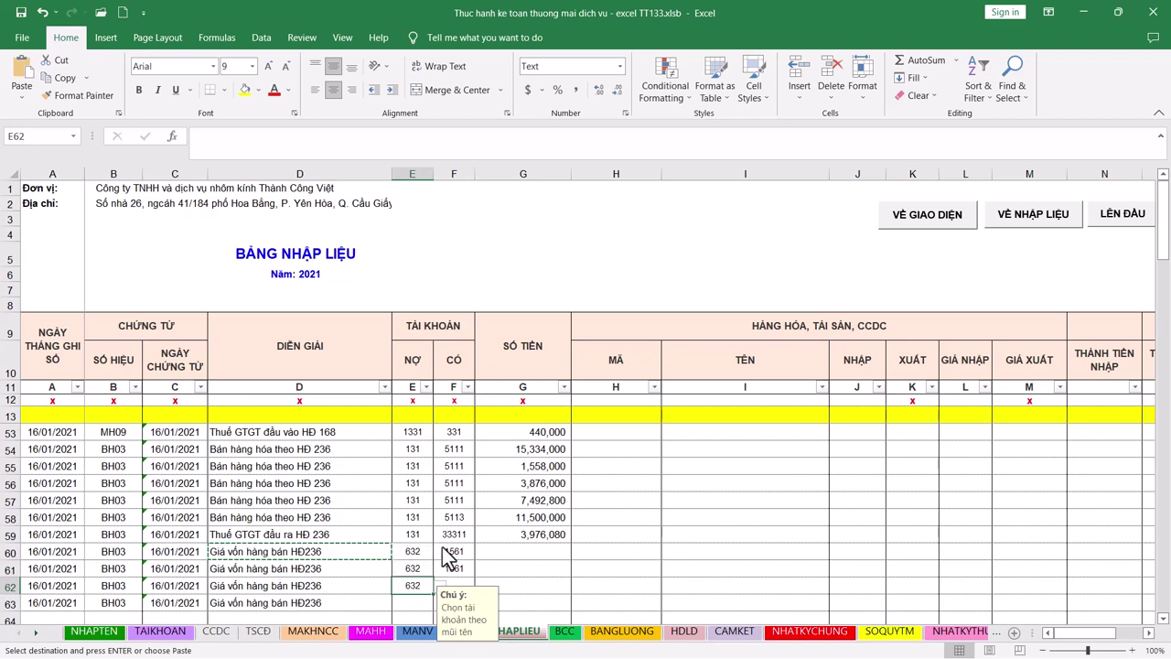
pyautogui.click(454, 586)
pyautogui.click(480, 585)
pyautogui.scroll(-2, 482, 538)
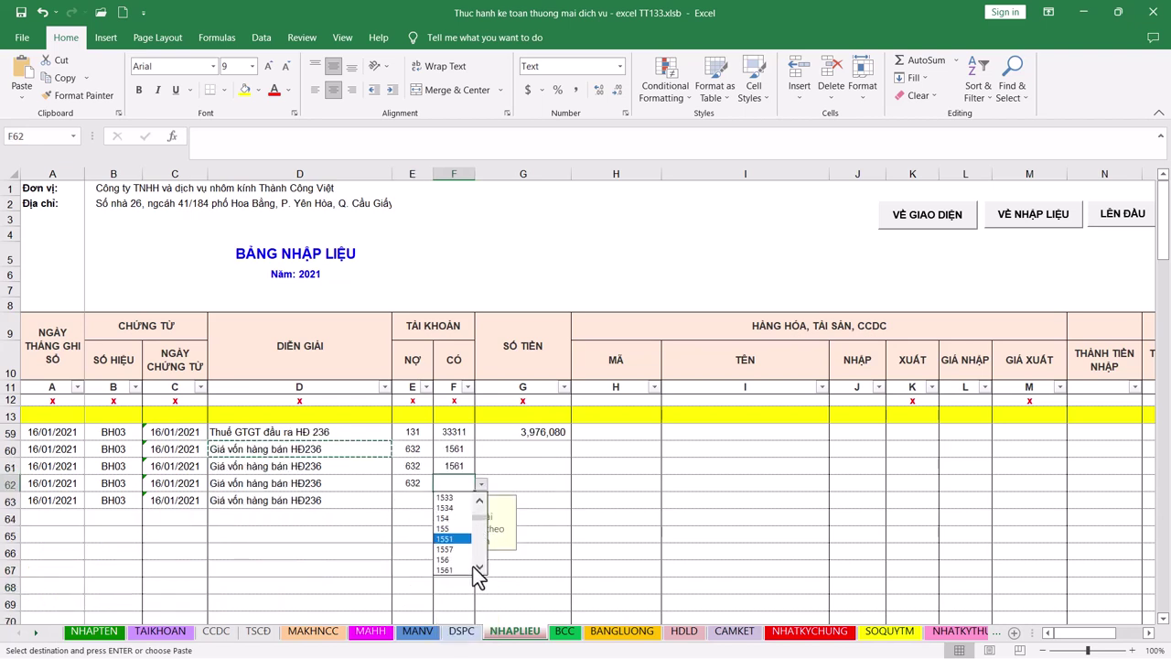
pyautogui.click(457, 560)
pyautogui.click(413, 499)
pyautogui.click(439, 500)
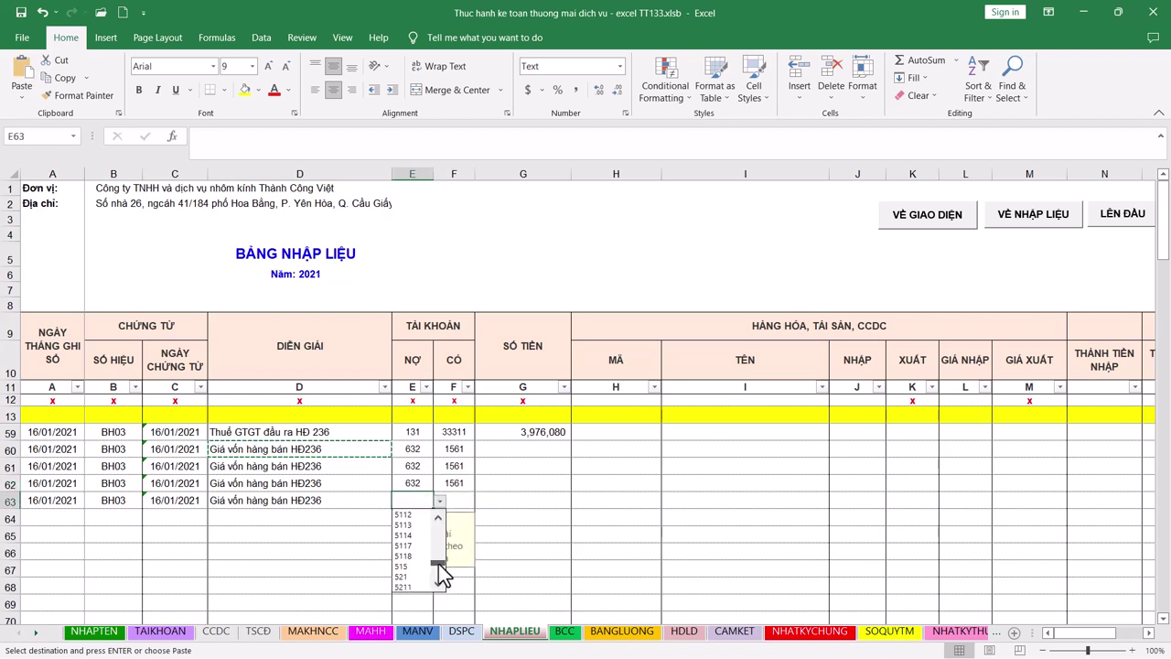
pyautogui.scroll(-3, 443, 572)
pyautogui.click(411, 574)
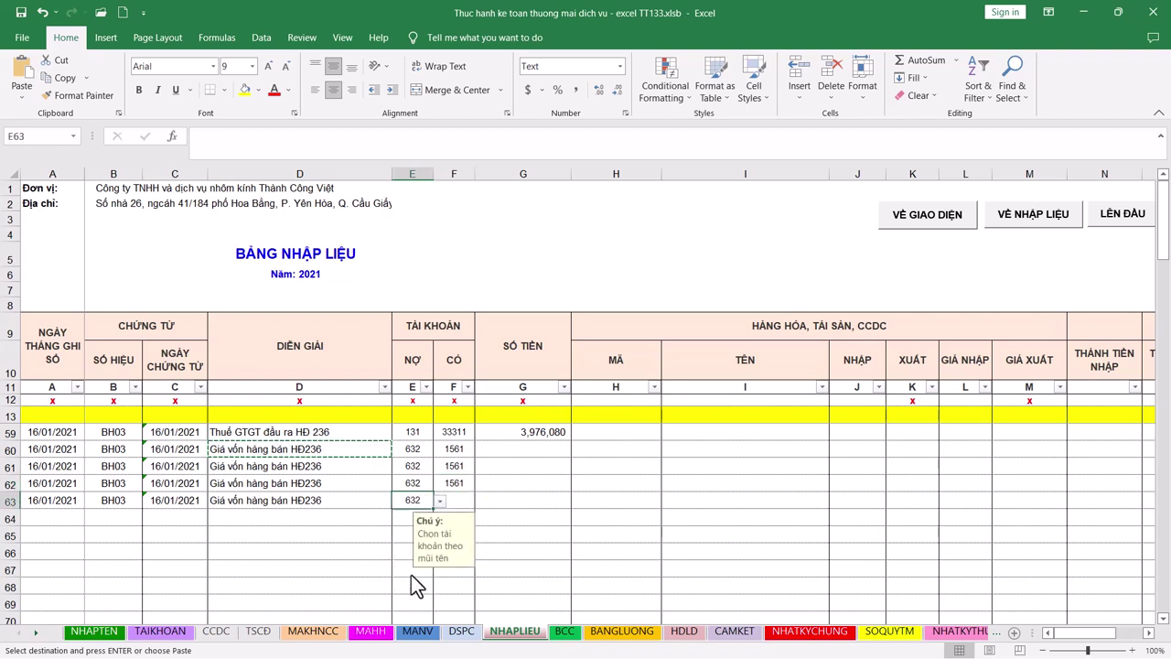
pyautogui.click(454, 500)
pyautogui.click(480, 501)
pyautogui.click(445, 586)
pyautogui.click(521, 449)
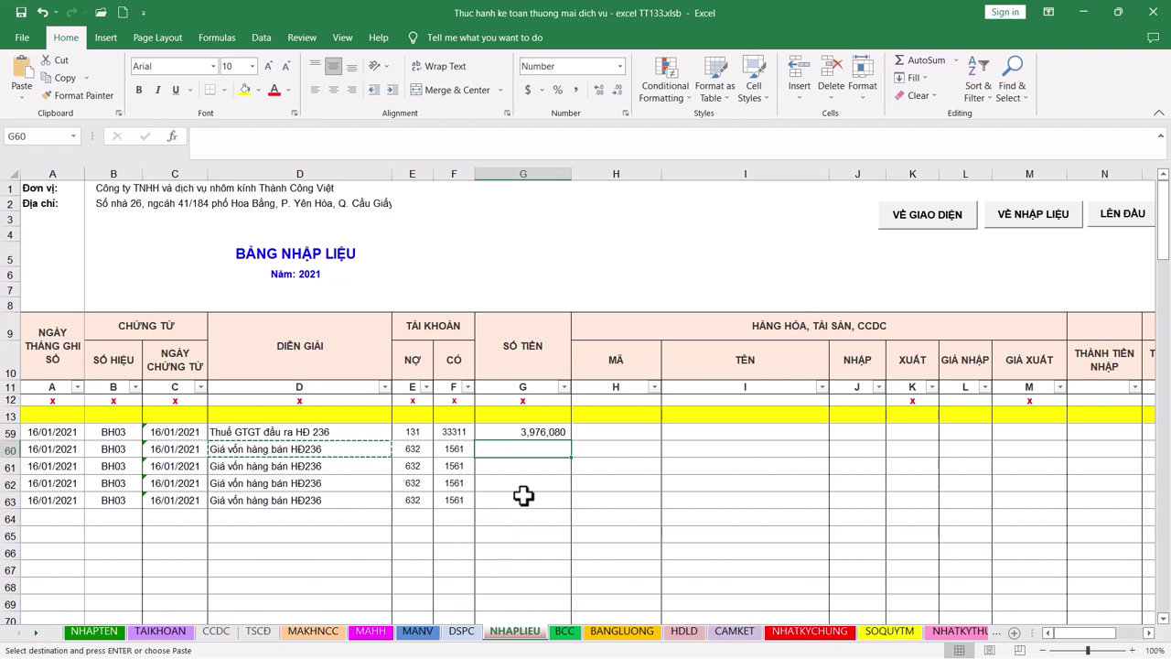
# Give rows 60–61 item codes 156ANODTRANG and 156NTANODVB, with export quantity 19 for row 61
pyautogui.click(593, 448)
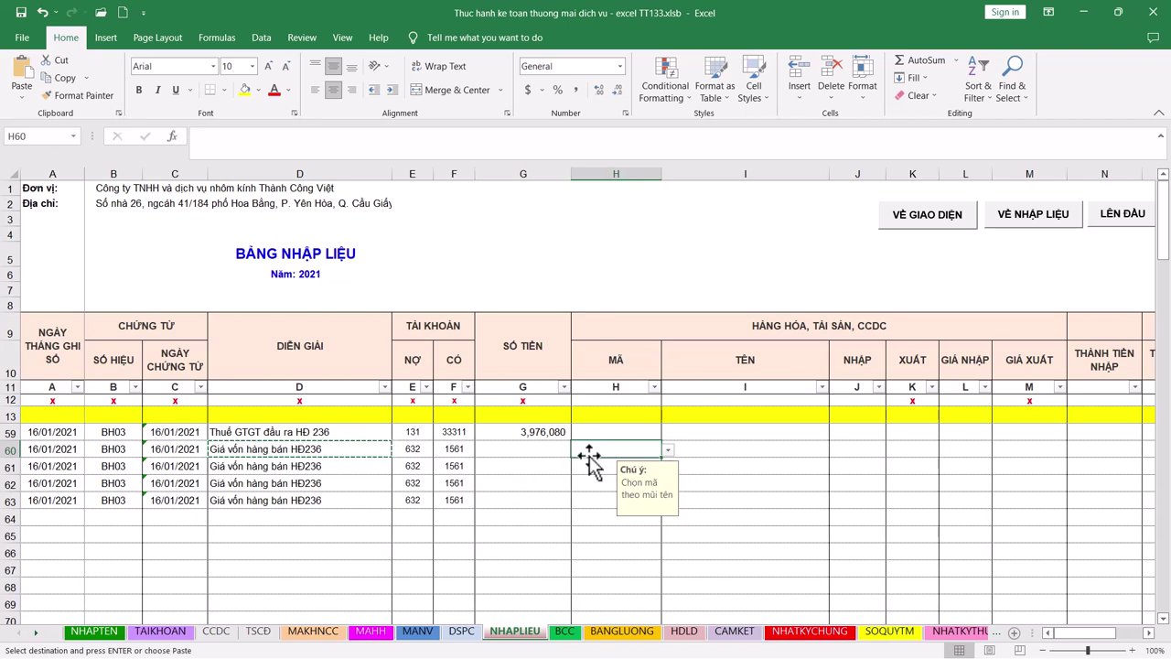
pyautogui.hotkey('alt', 'Tab')
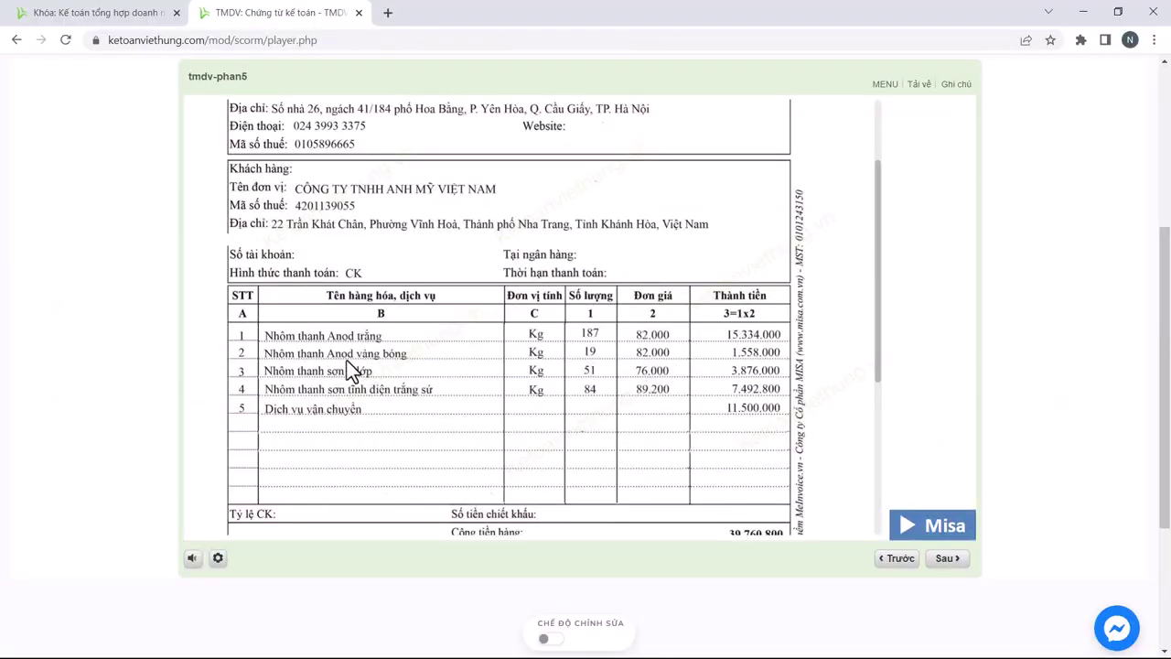
pyautogui.hotkey('alt', 'Tab')
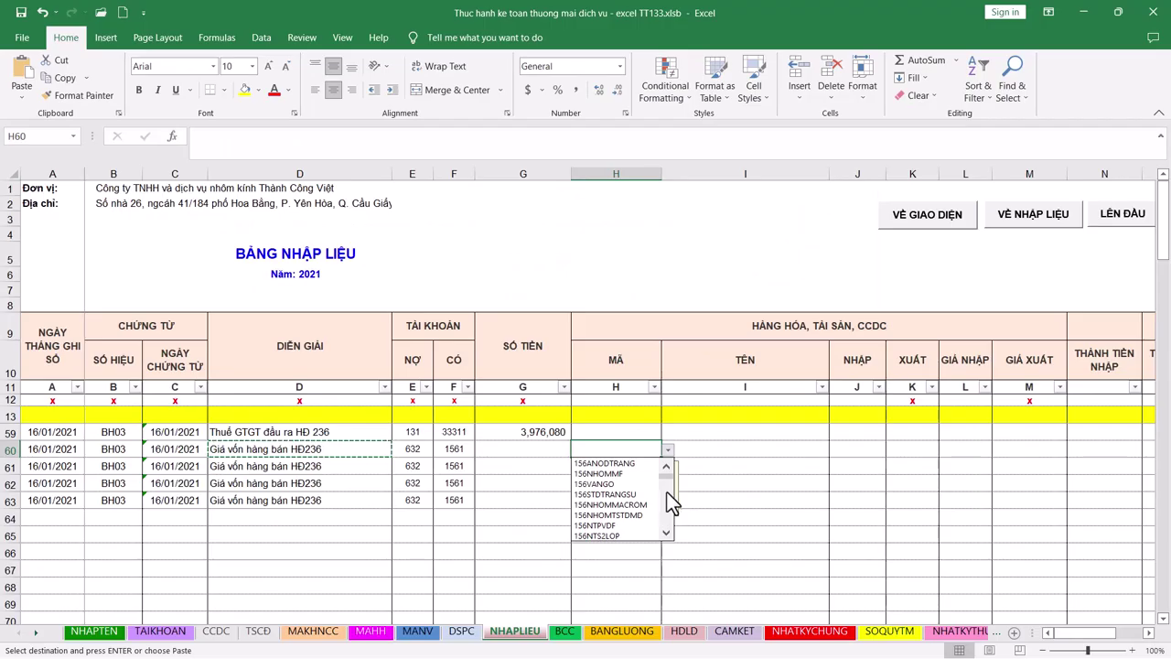
pyautogui.click(604, 463)
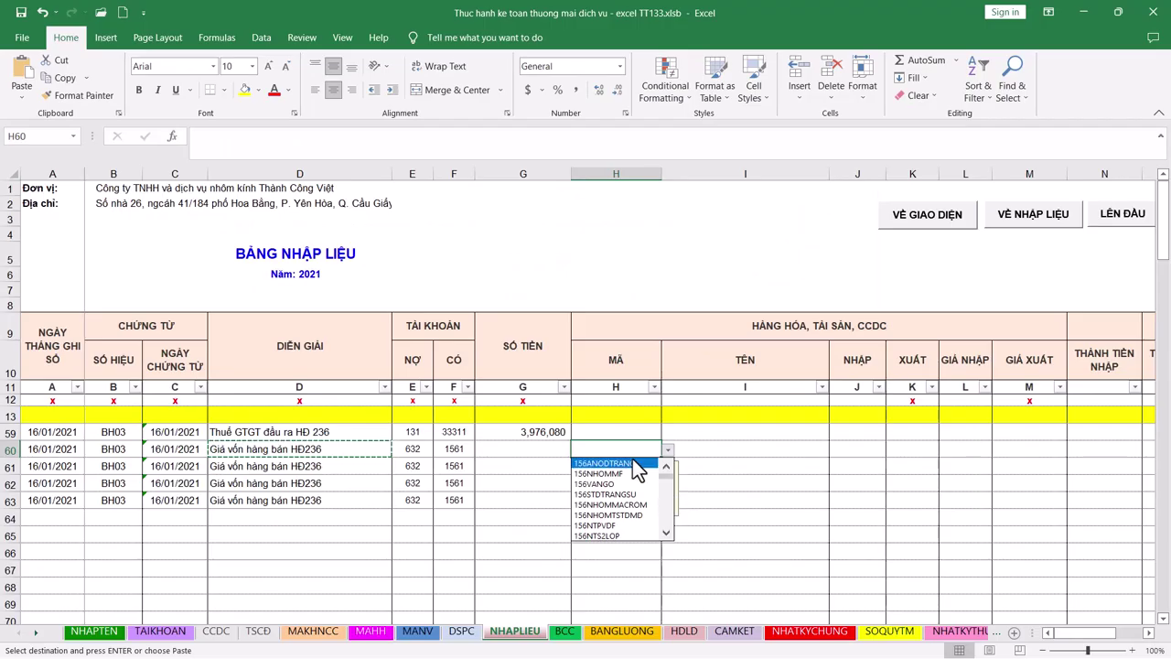
pyautogui.press('Tab')
pyautogui.hotkey('alt', 'Tab')
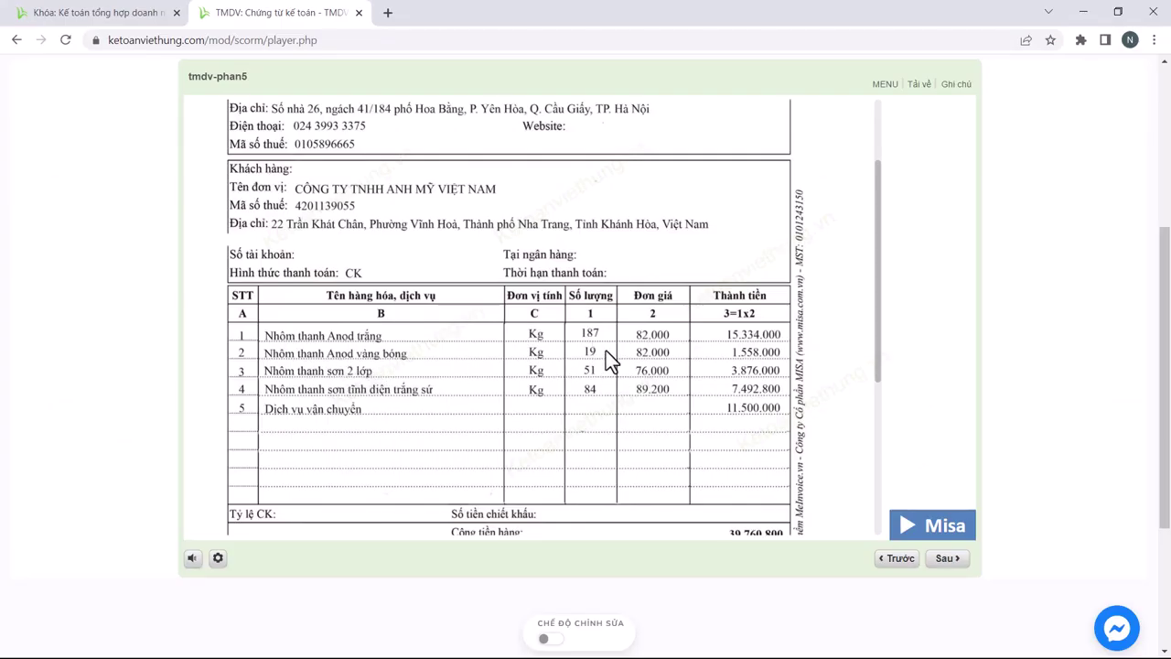
pyautogui.hotkey('alt', 'Tab')
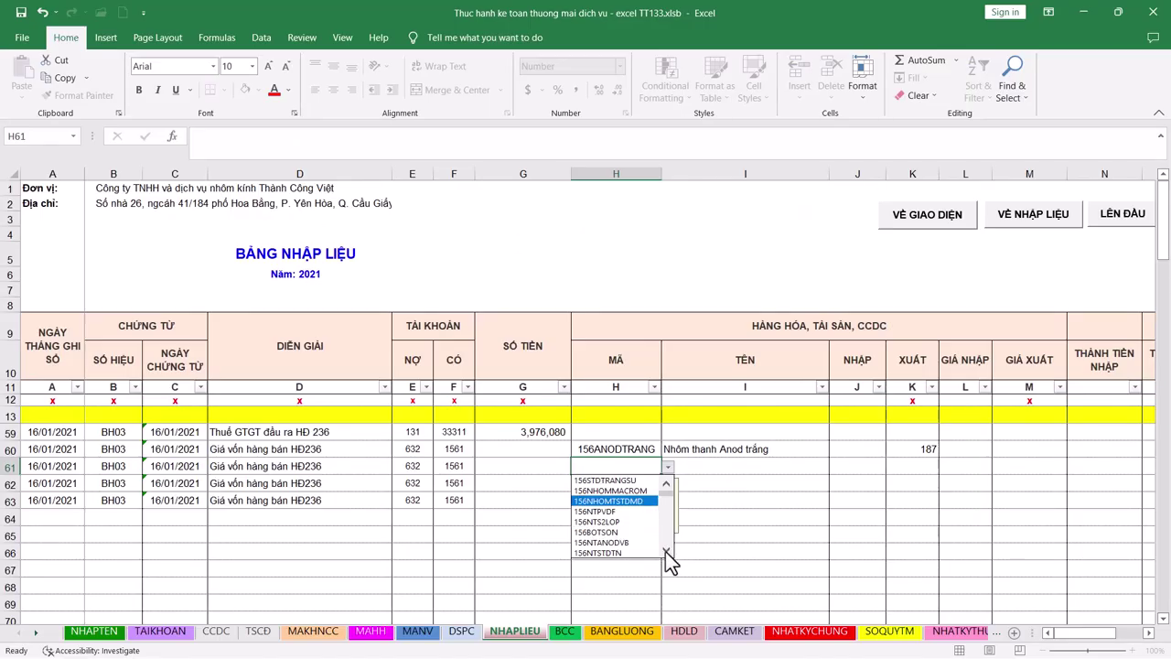
pyautogui.click(613, 543)
pyautogui.click(912, 466)
pyautogui.write('19')
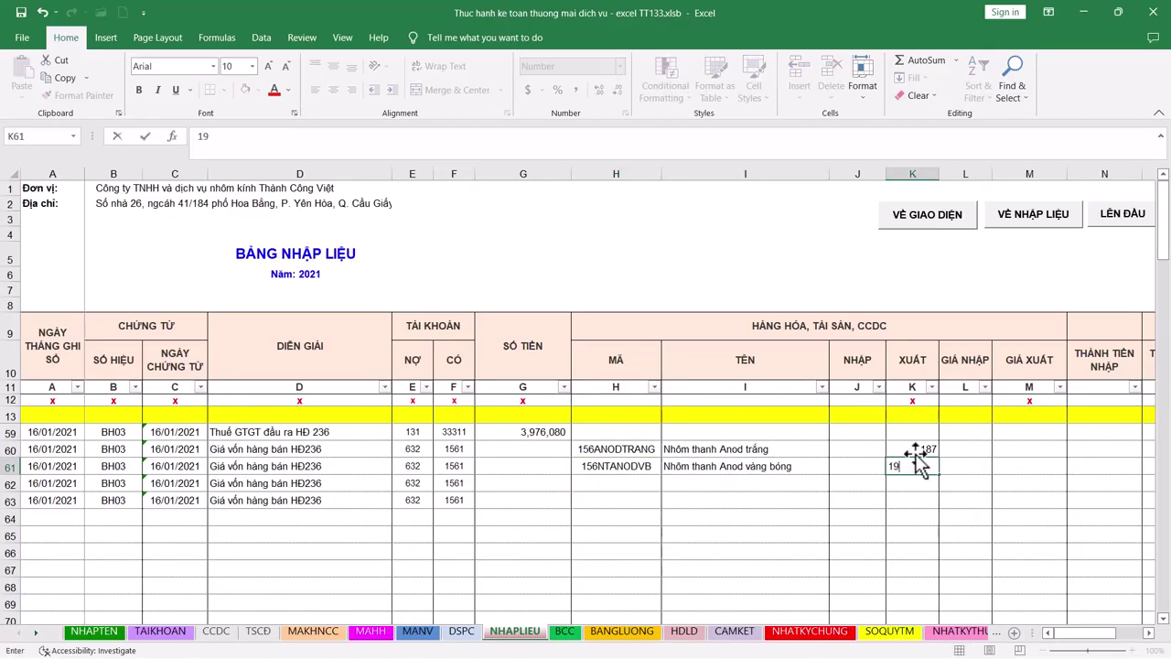
pyautogui.hotkey('alt', 'Tab')
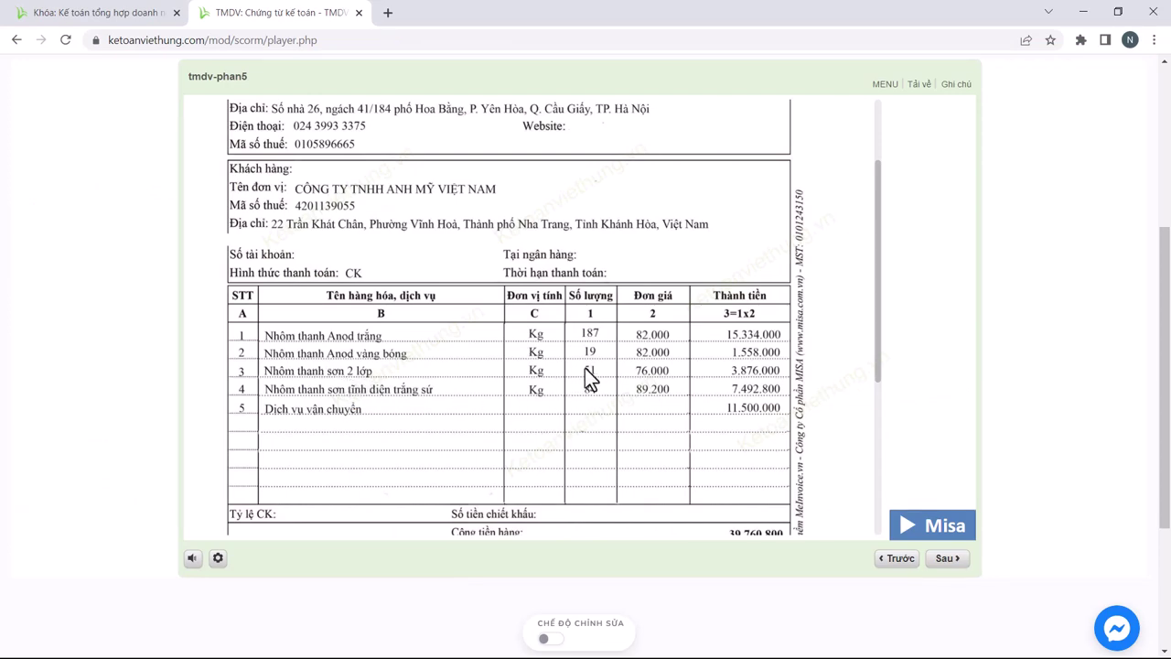
pyautogui.hotkey('alt', 'Tab')
# Give rows 62–63 item codes 156NTS2LOP and 156STDTRANGSU, with export quantity 84 for row 63
pyautogui.click(614, 570)
pyautogui.click(905, 483)
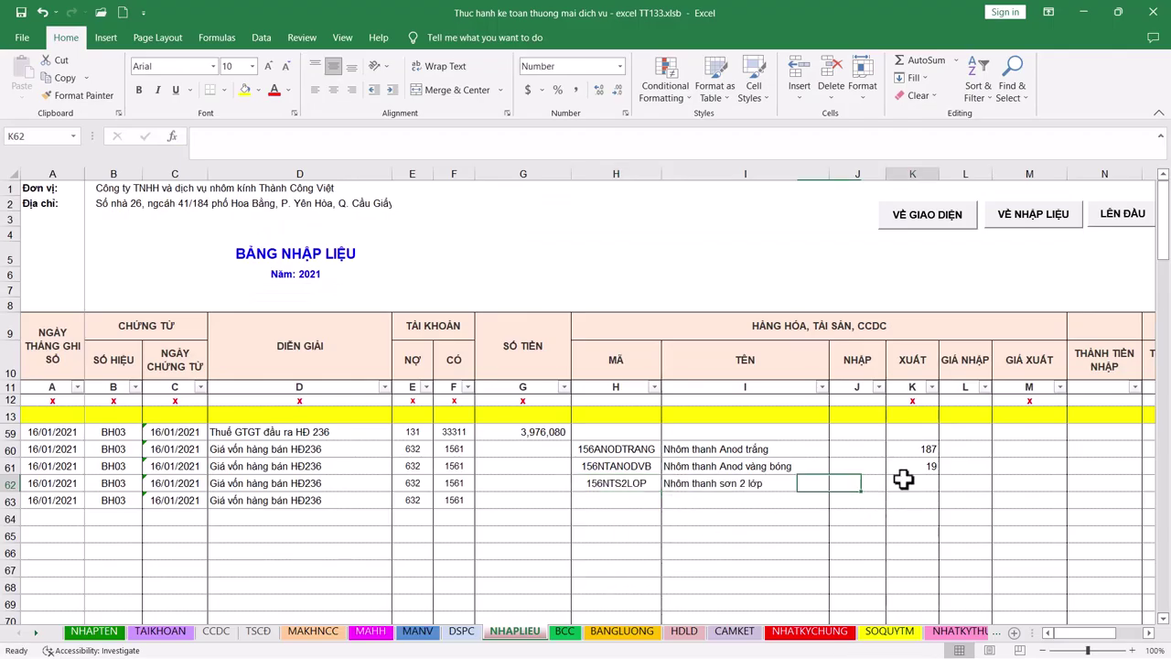
pyautogui.hotkey('alt', 'Tab')
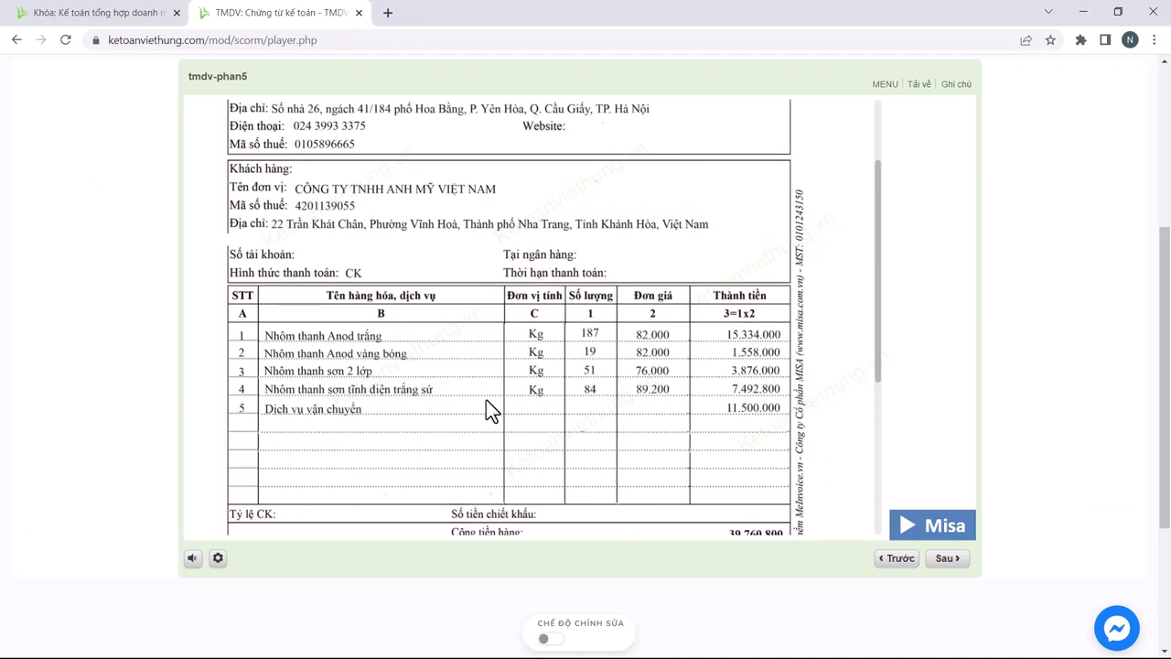
pyautogui.hotkey('alt', 'Tab')
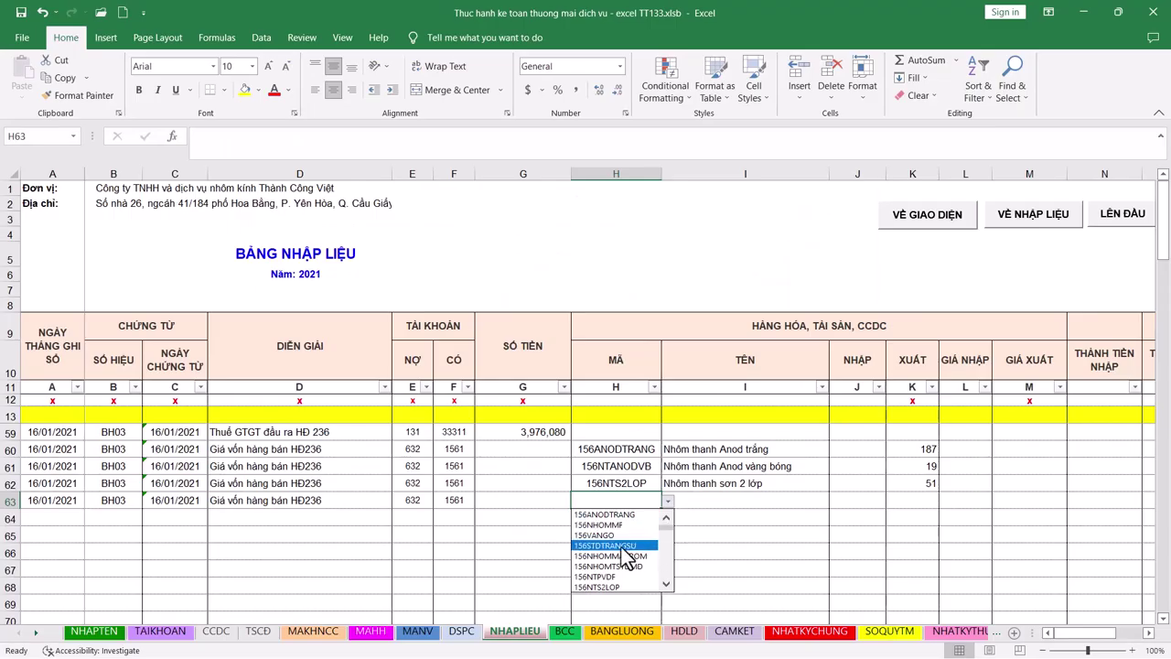
pyautogui.click(627, 555)
pyautogui.click(892, 499)
pyautogui.write('84')
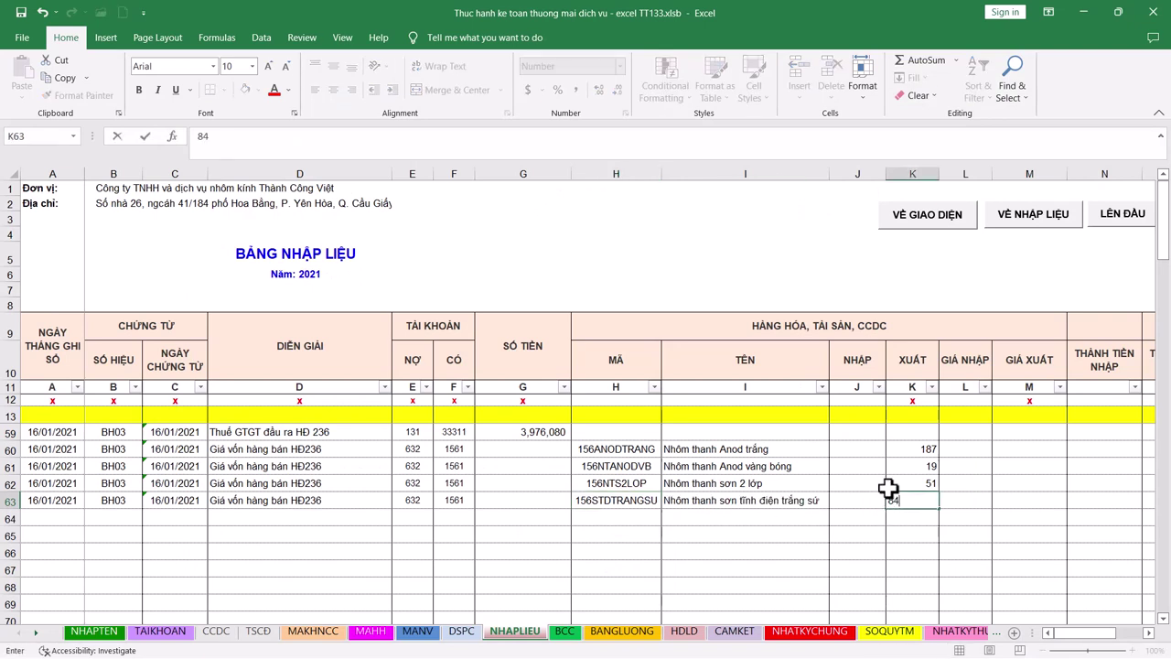
pyautogui.press('Tab')
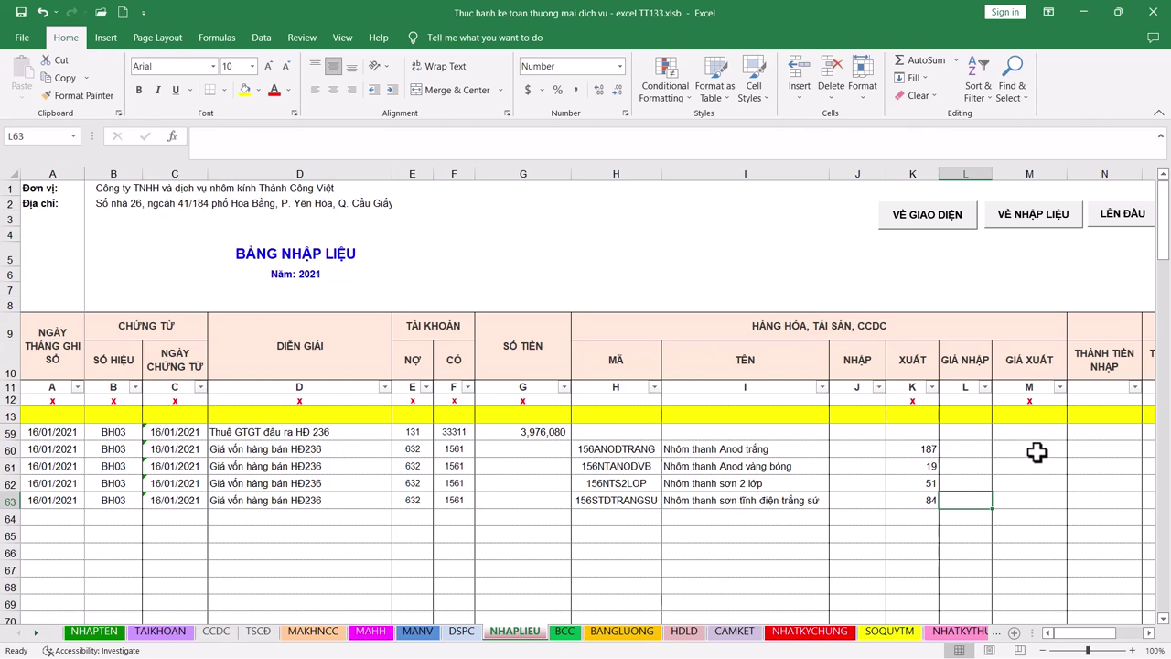
# Select export price cells M60:M63, then return to the invoice in the course player
pyautogui.moveTo(1031, 452); pyautogui.dragTo(1034, 495)
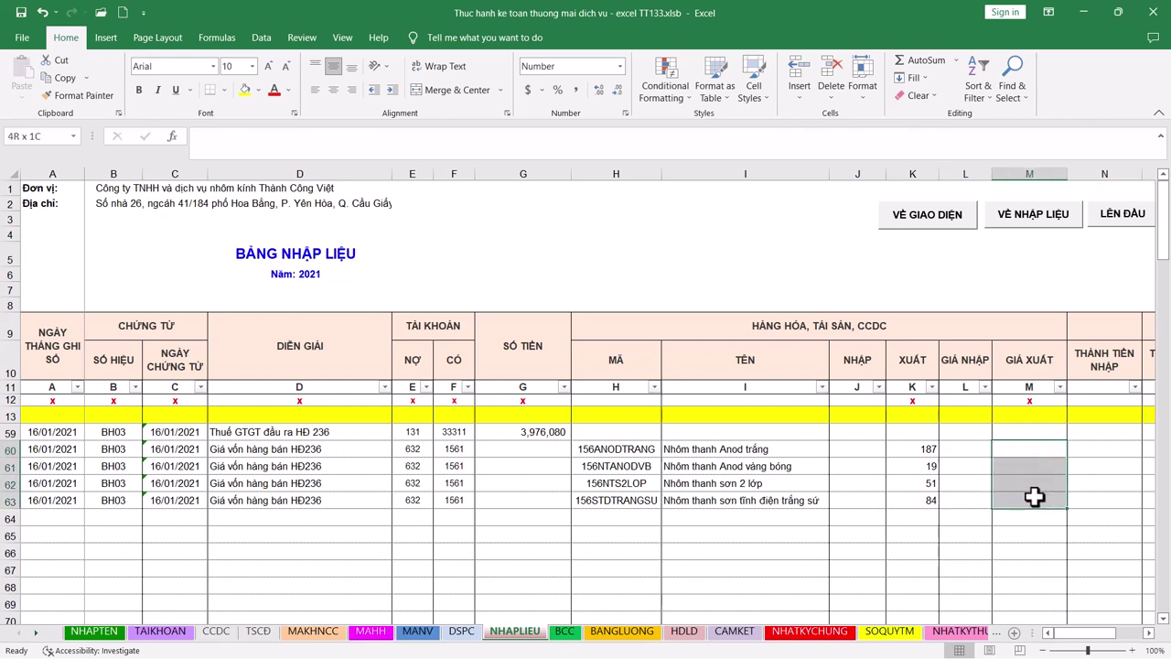
pyautogui.click(1026, 451)
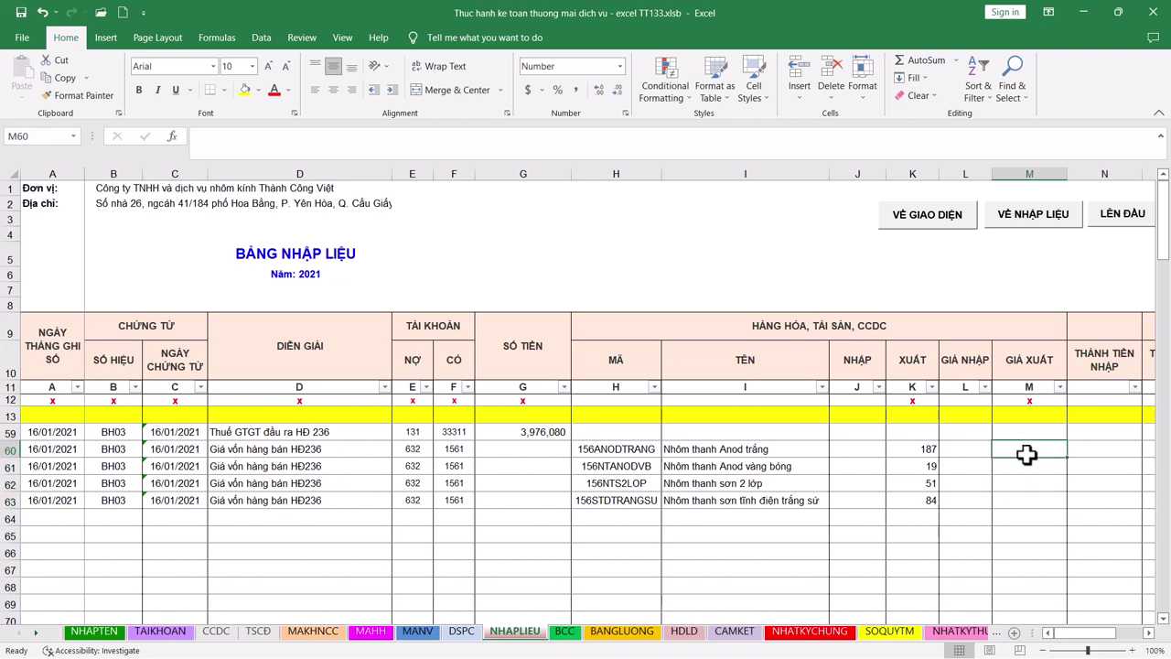
pyautogui.moveTo(1026, 453); pyautogui.dragTo(1024, 501)
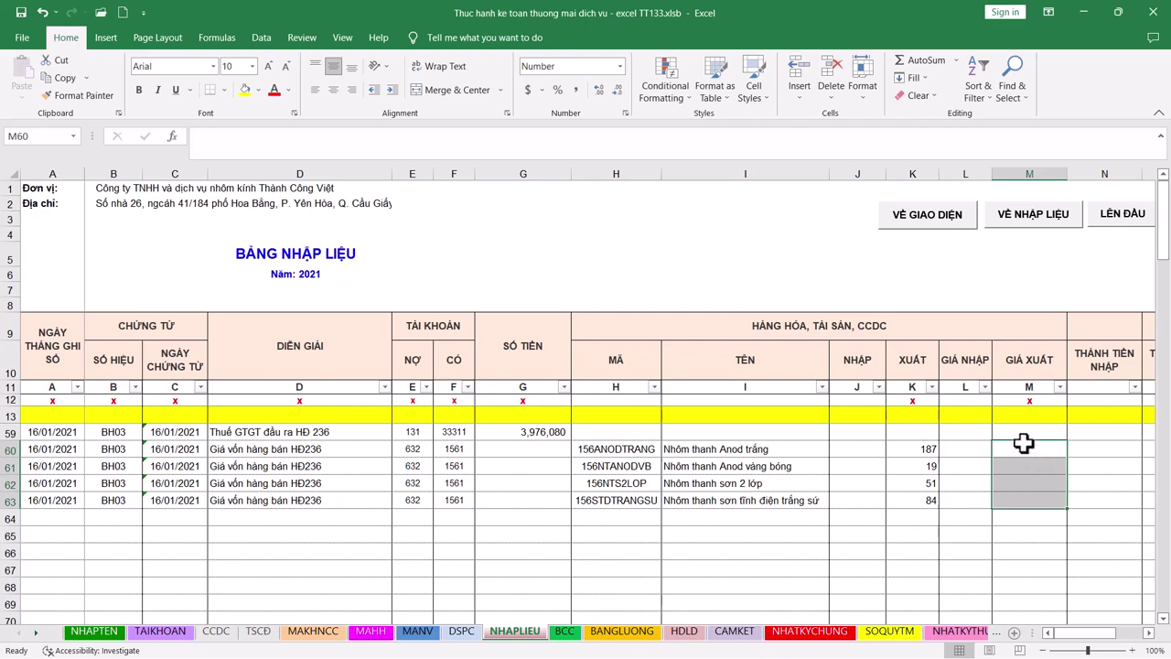
pyautogui.hotkey('alt', 'Tab')
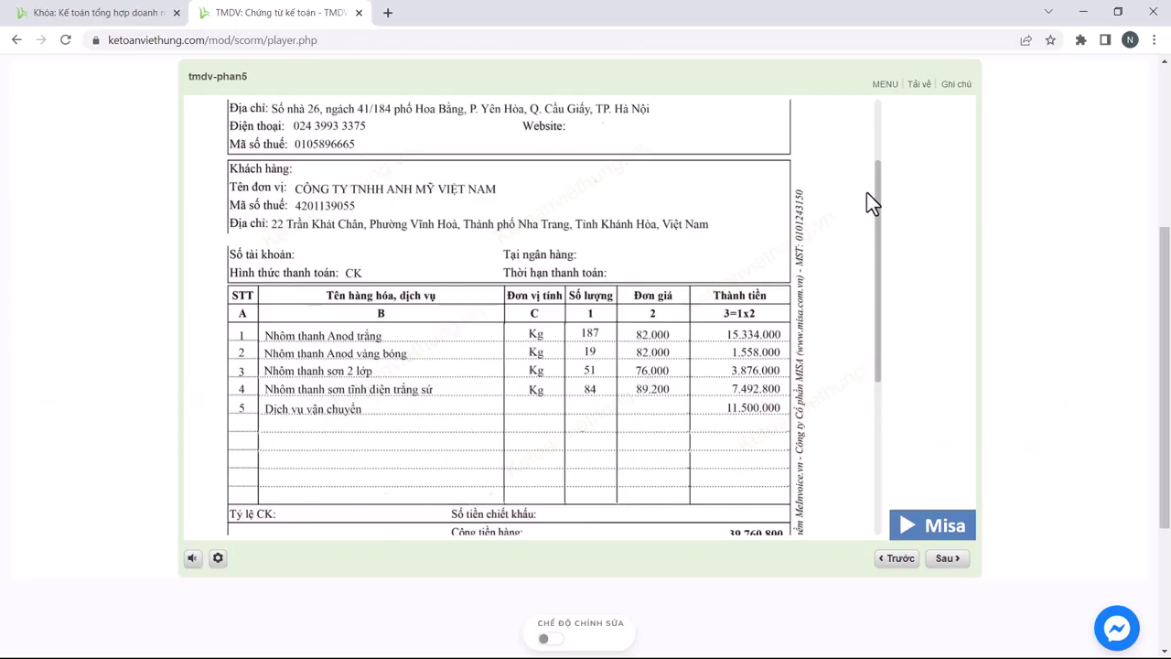
# Open warehouse export slip XK00002 dated 16/01 from the course documents menu
pyautogui.moveTo(882, 204); pyautogui.dragTo(882, 151)
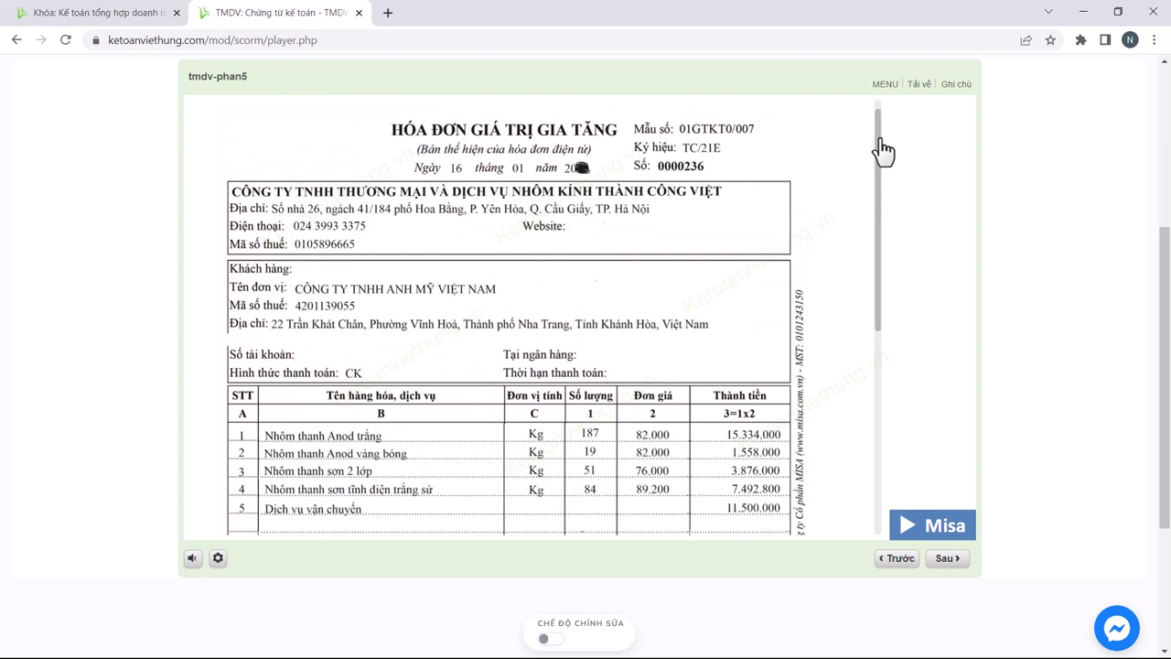
pyautogui.click(885, 85)
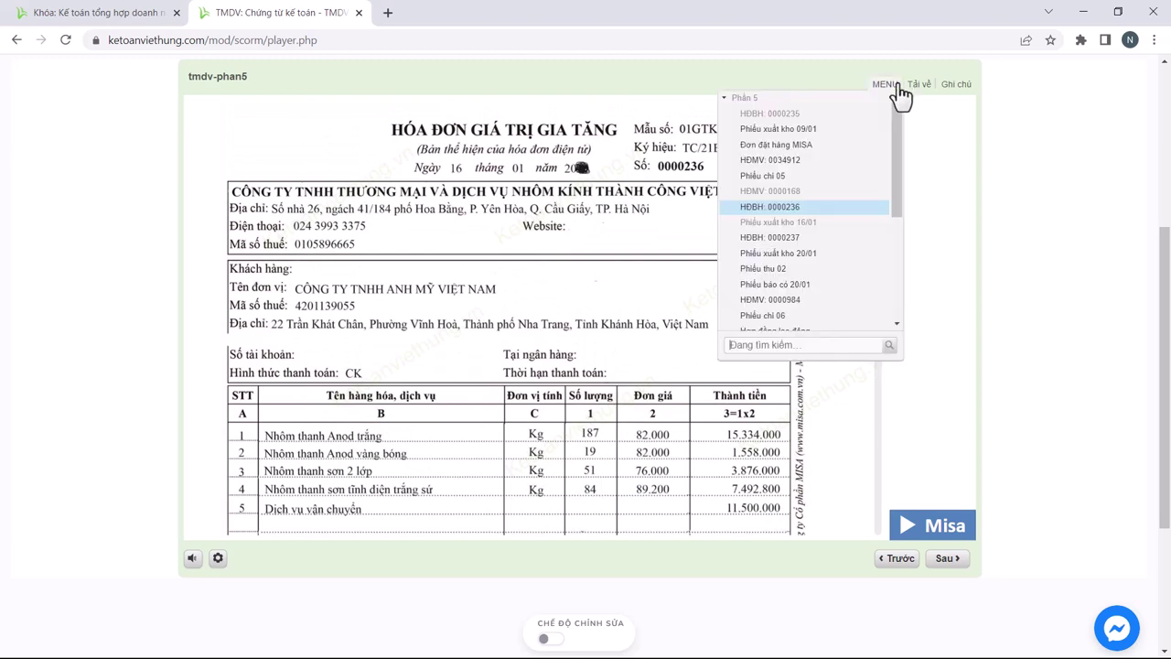
pyautogui.click(792, 222)
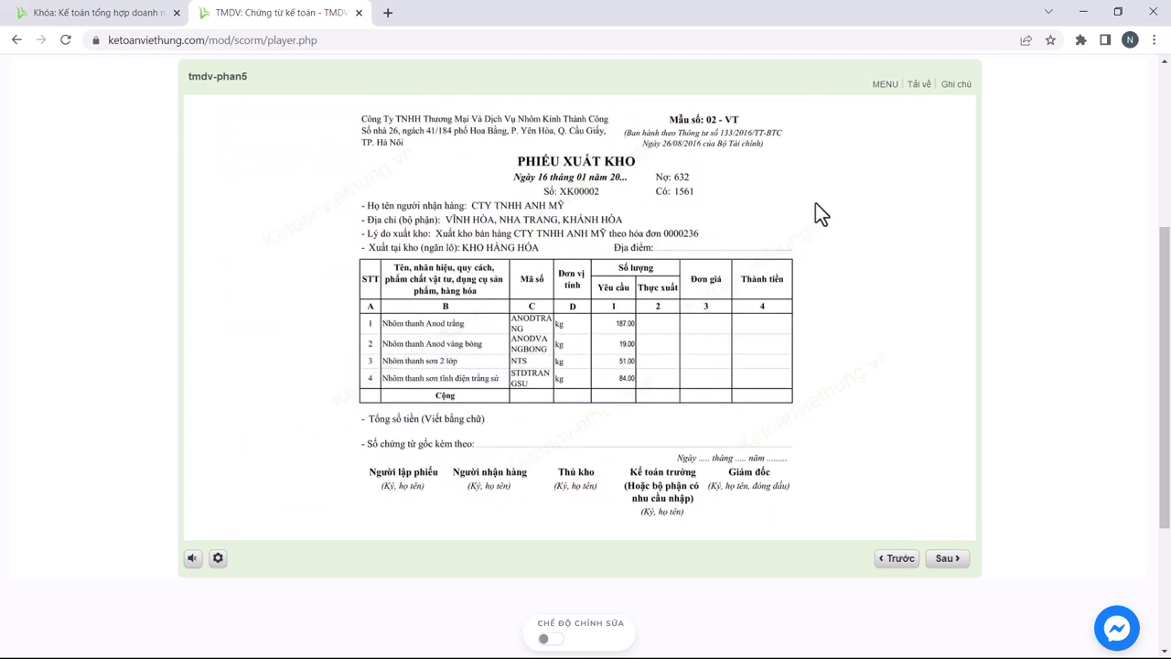
pyautogui.click(884, 84)
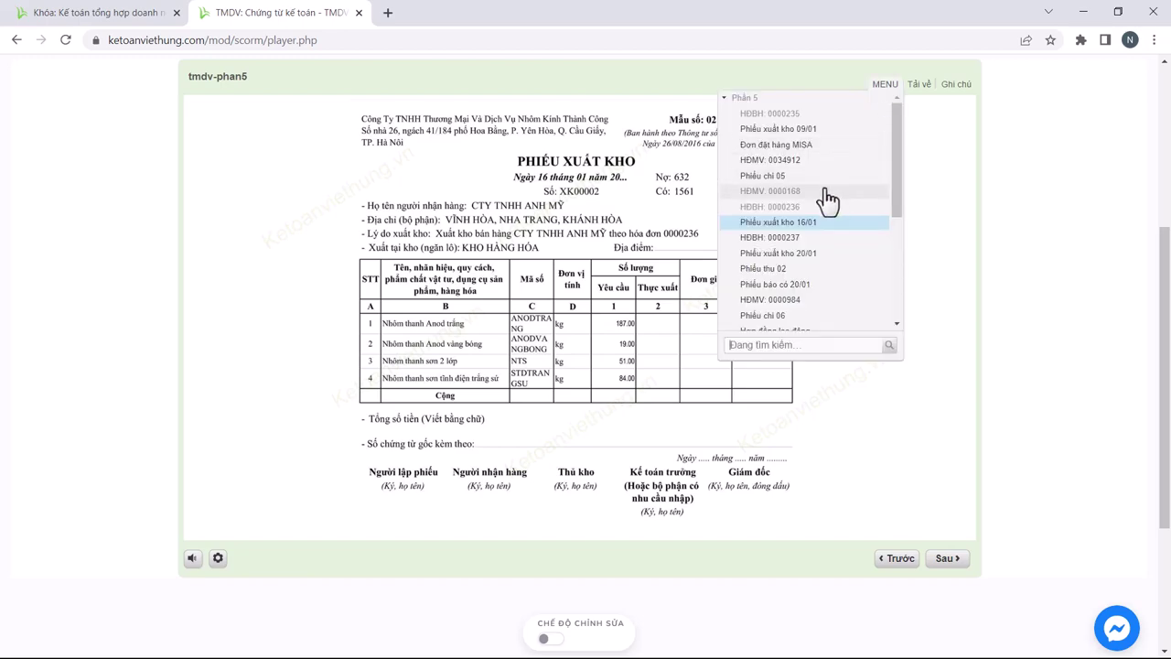